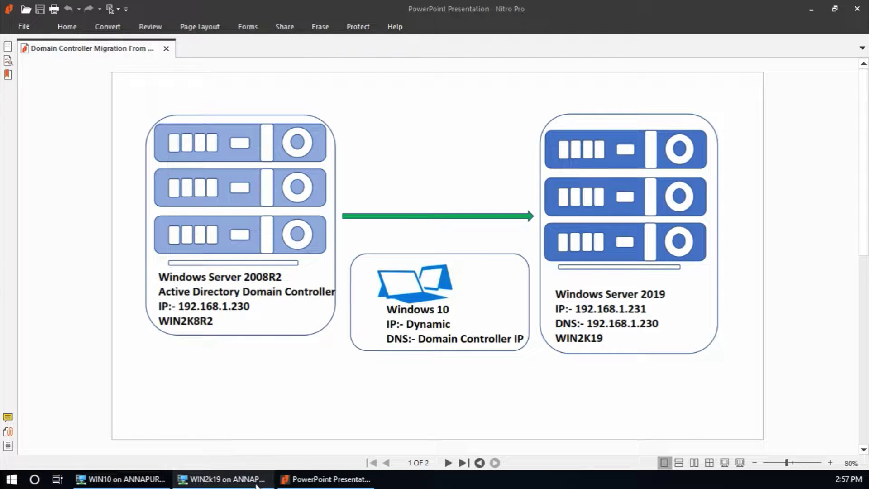
Minimize the Win2k8r2 VM and scroll the PDF to page 2's nine-step migration checklist
{"action": "mouse_move", "coordinate": [187, 484]}
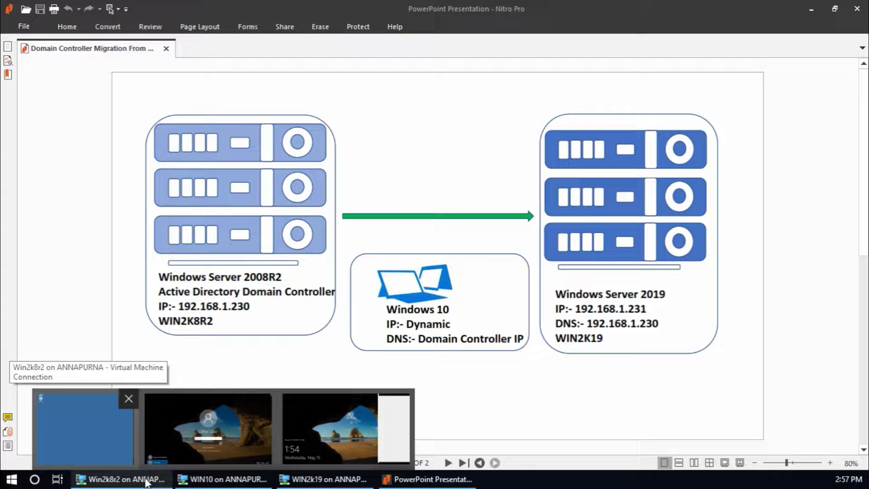
{"action": "left_click", "coordinate": [146, 482]}
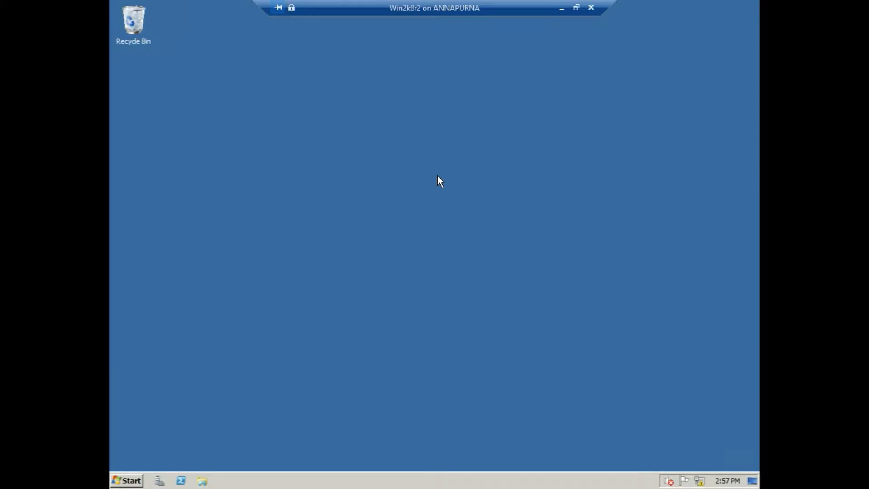
{"action": "left_click", "coordinate": [561, 7]}
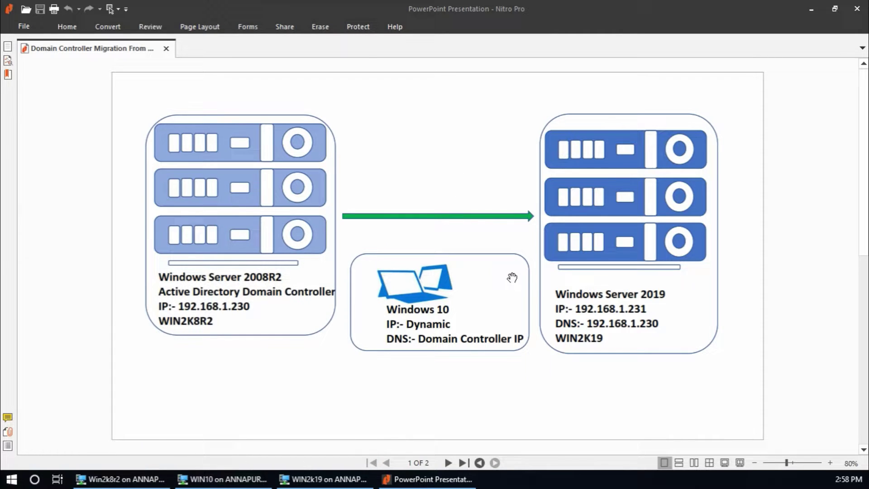
{"action": "scroll", "coordinate": [512, 277], "scroll_direction": "down", "scroll_amount": 2}
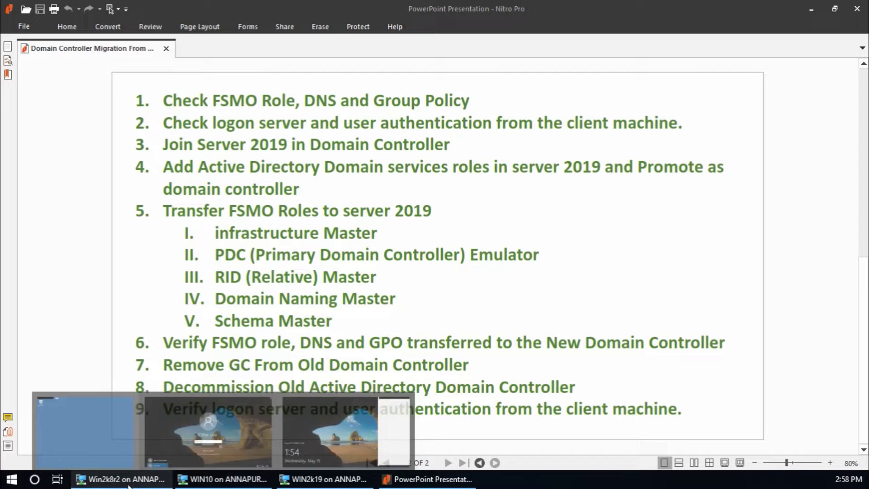
Check Computer's system properties showing WIN2K8R2 in domain demo.local, then close them
{"action": "left_click", "coordinate": [77, 430]}
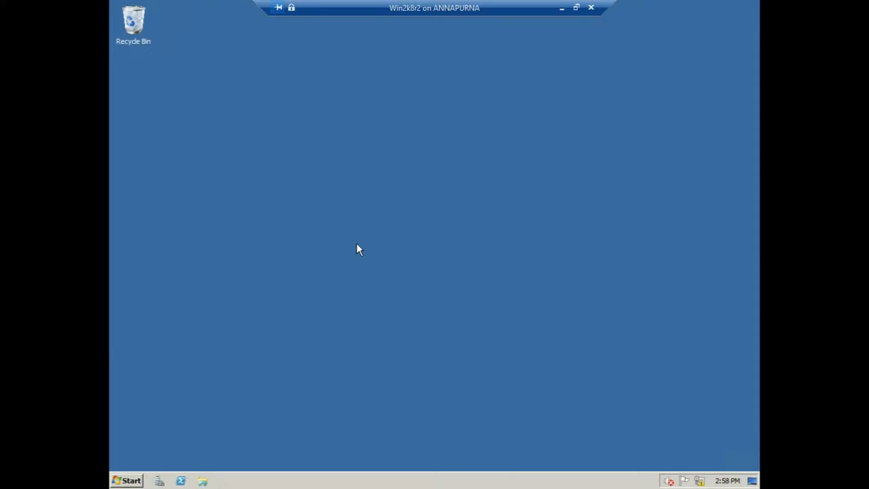
{"action": "left_click", "coordinate": [203, 480]}
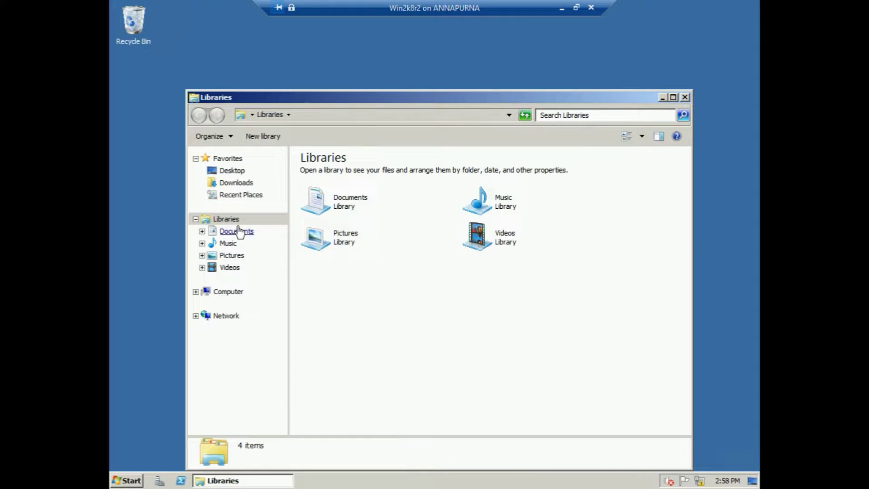
{"action": "right_click", "coordinate": [228, 291]}
{"action": "left_click", "coordinate": [287, 416]}
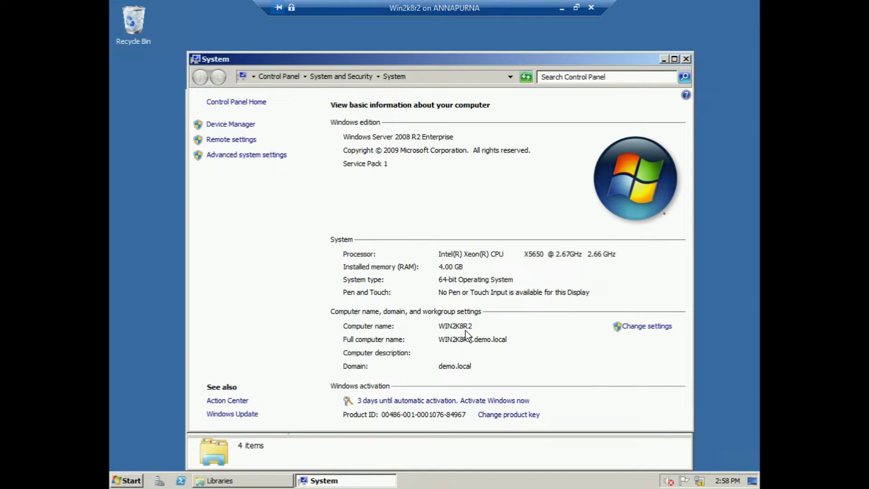
{"action": "left_click", "coordinate": [686, 59]}
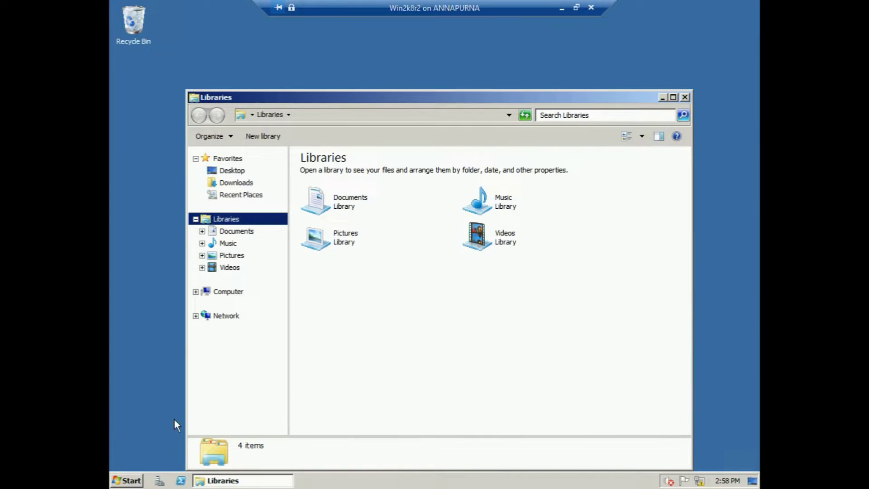
Launch Active Directory Users and Computers from Administrative Tools
{"action": "left_click", "coordinate": [128, 480]}
{"action": "mouse_move", "coordinate": [336, 376]}
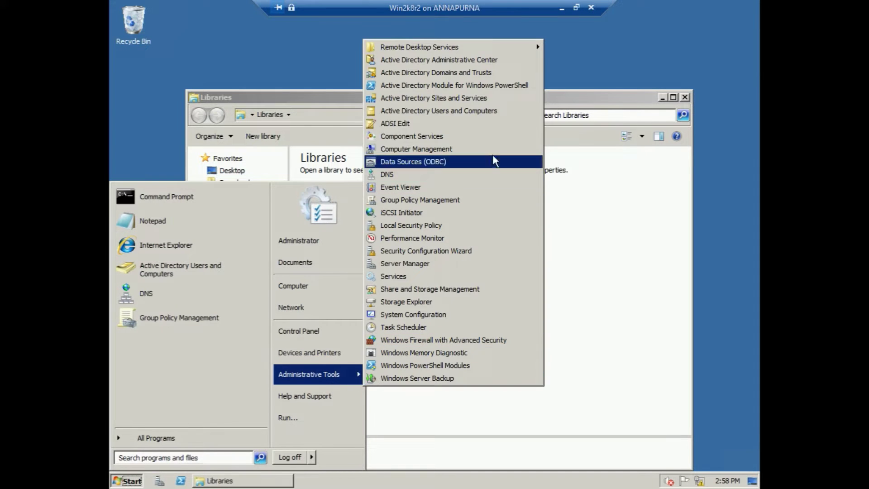
{"action": "left_click", "coordinate": [454, 112]}
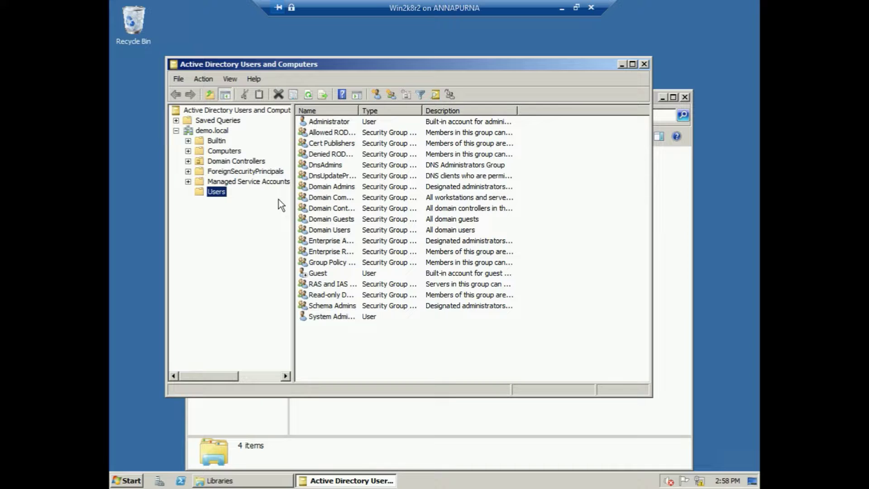
Maximize the console and widen the Name column to show full account names
{"action": "left_click", "coordinate": [632, 64]}
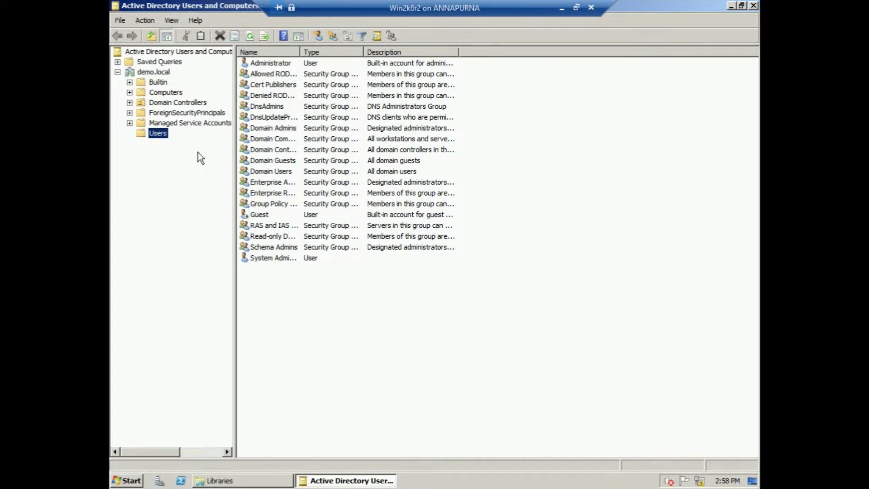
{"action": "double_click", "coordinate": [300, 52]}
{"action": "left_click", "coordinate": [298, 259]}
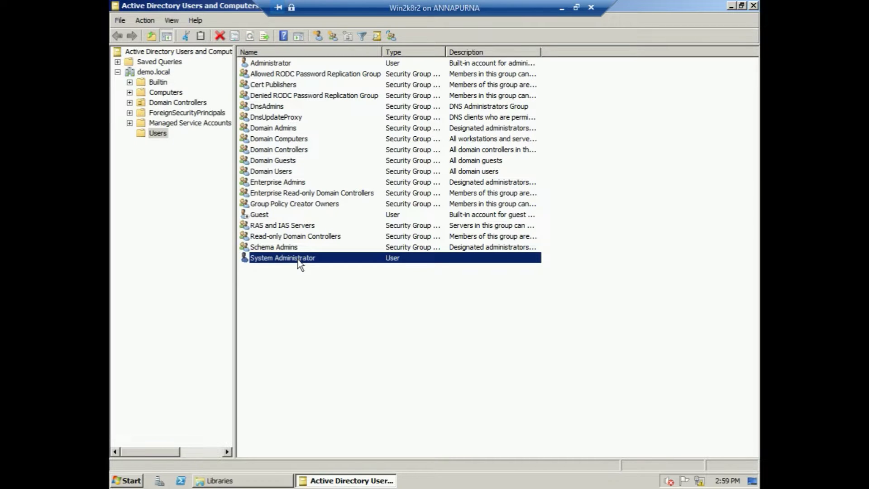
Review System Administrator's memberships: Domain Admins, Schema Admins and Enterprise Admins
{"action": "right_click", "coordinate": [298, 263]}
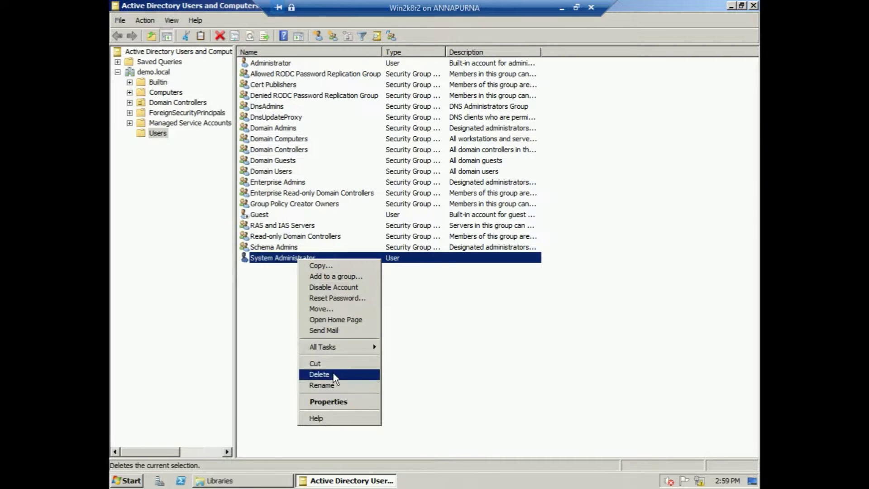
{"action": "left_click", "coordinate": [331, 402]}
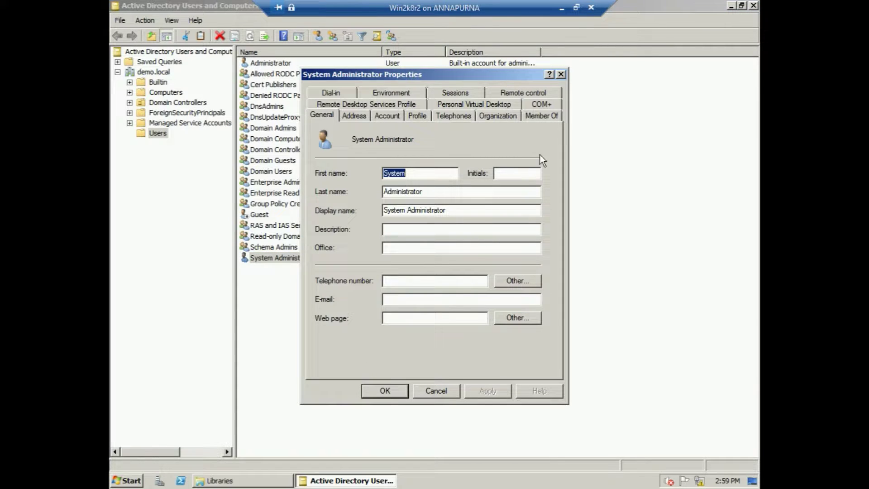
{"action": "left_click", "coordinate": [541, 116]}
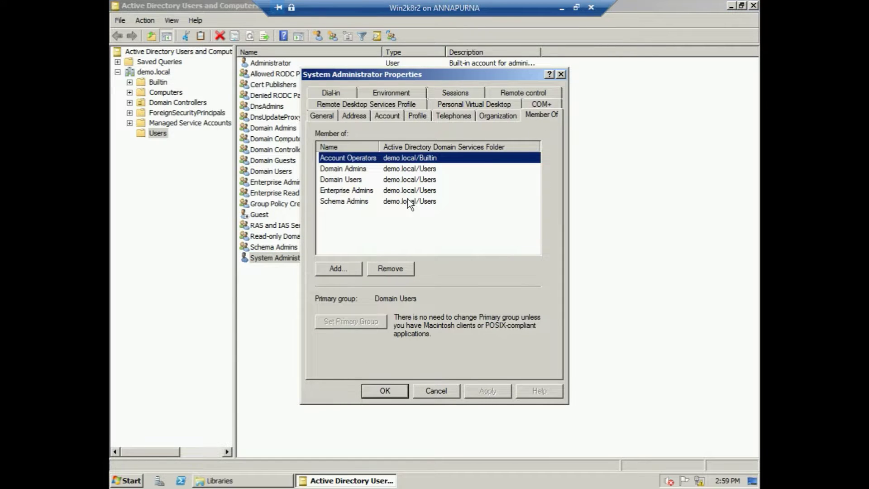
{"action": "left_click", "coordinate": [346, 169]}
{"action": "left_click", "coordinate": [338, 199]}
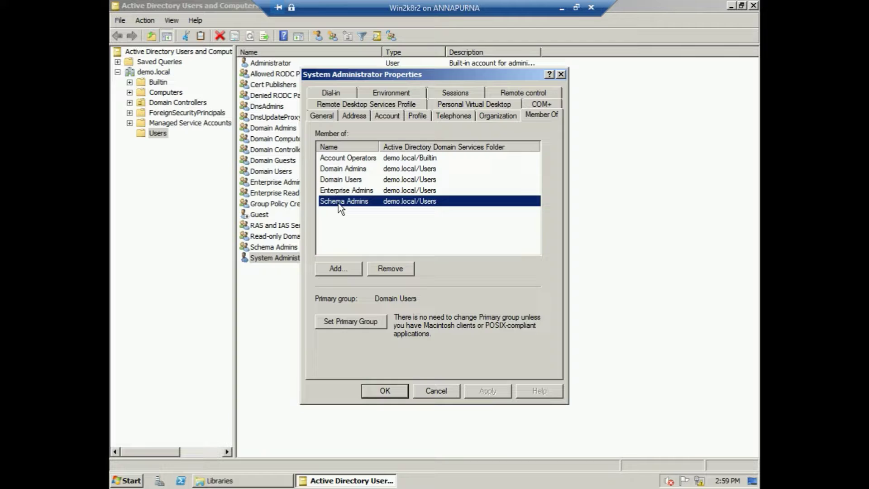
{"action": "left_click", "coordinate": [339, 191]}
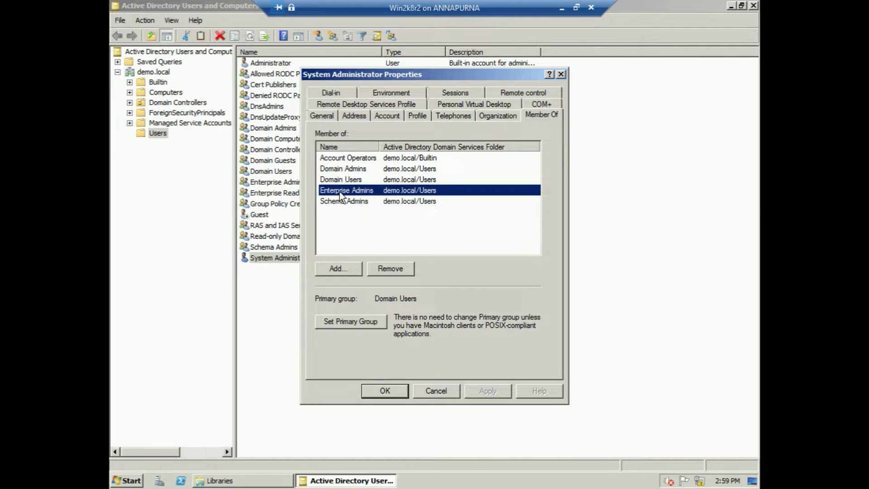
{"action": "left_click", "coordinate": [560, 74]}
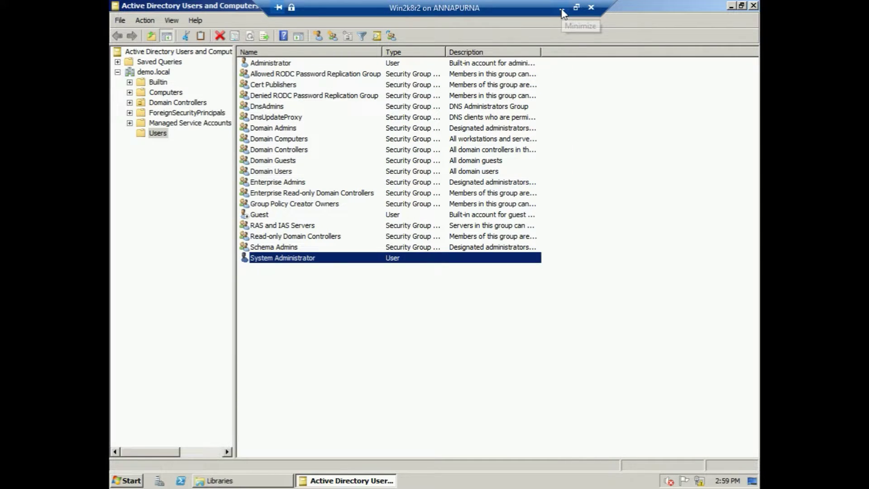
{"action": "left_click", "coordinate": [128, 480]}
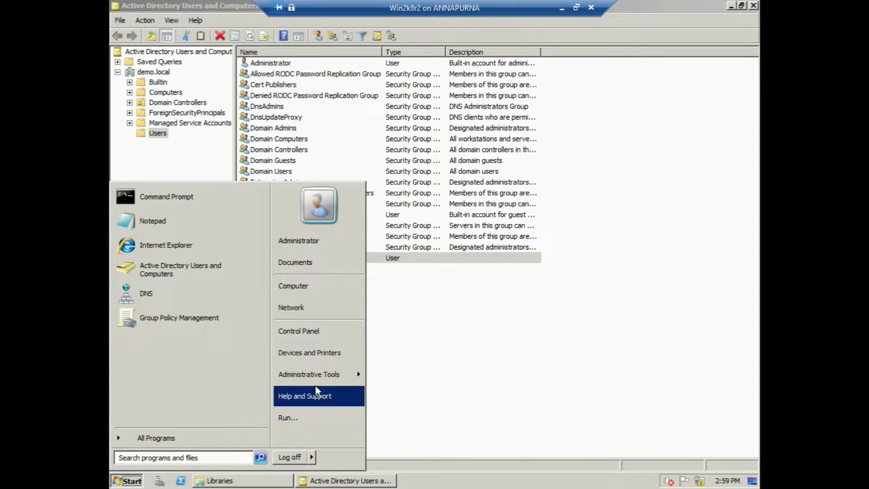
Open DNS Manager and review demo.local's win2k8r2 and WIN10 host records
{"action": "mouse_move", "coordinate": [322, 378]}
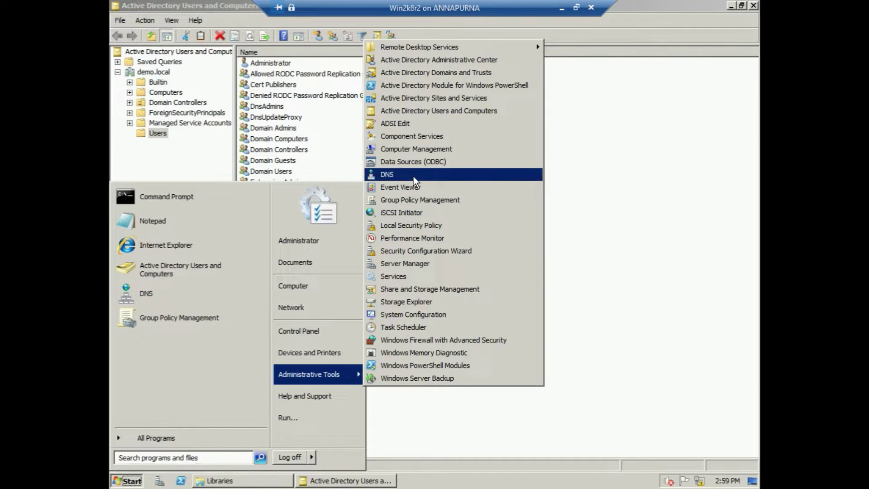
{"action": "left_click", "coordinate": [414, 175]}
{"action": "left_click", "coordinate": [148, 93]}
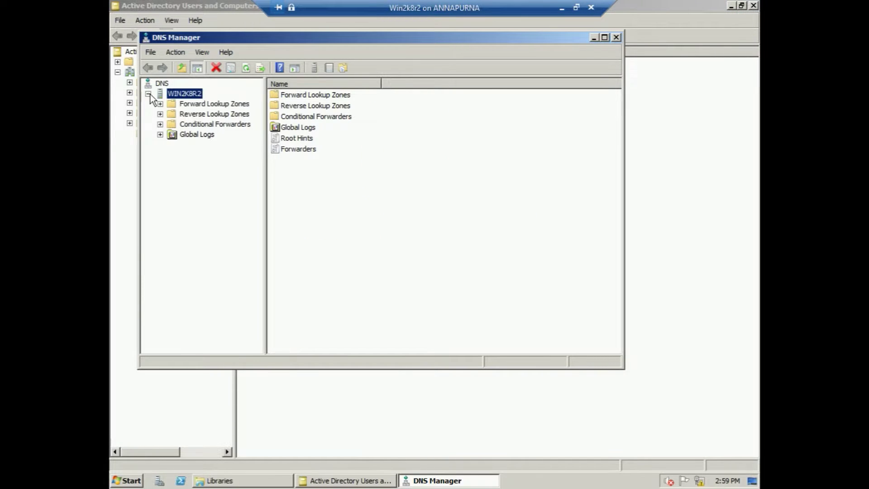
{"action": "double_click", "coordinate": [206, 104]}
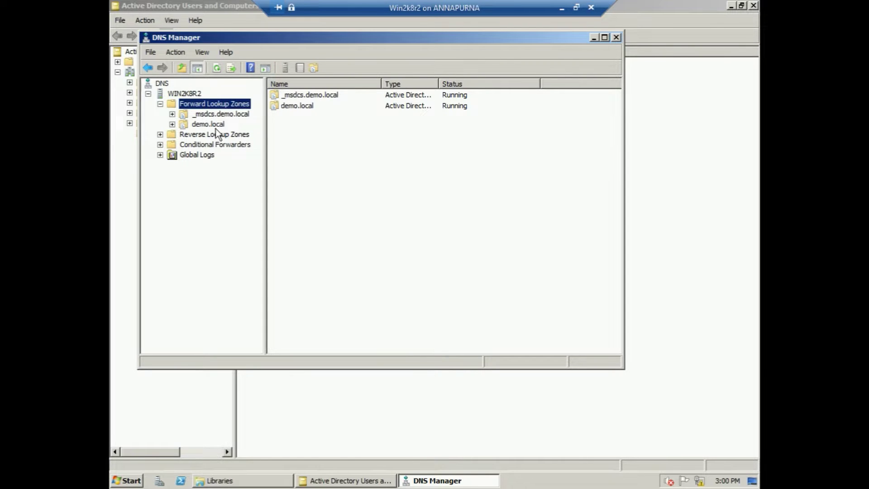
{"action": "left_click", "coordinate": [207, 124]}
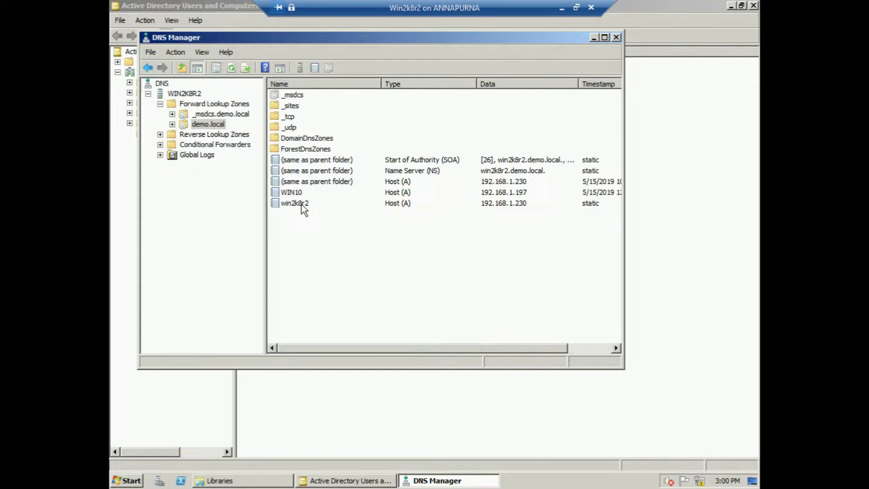
{"action": "left_click", "coordinate": [303, 205]}
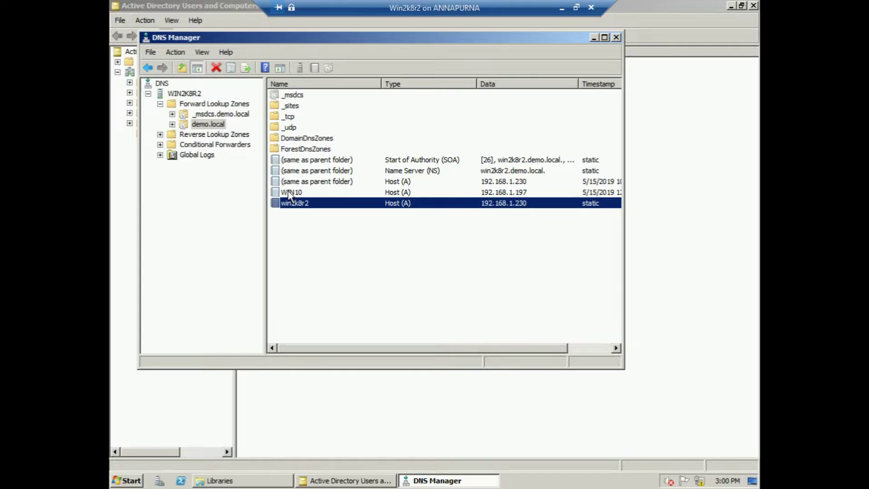
{"action": "left_click", "coordinate": [289, 193]}
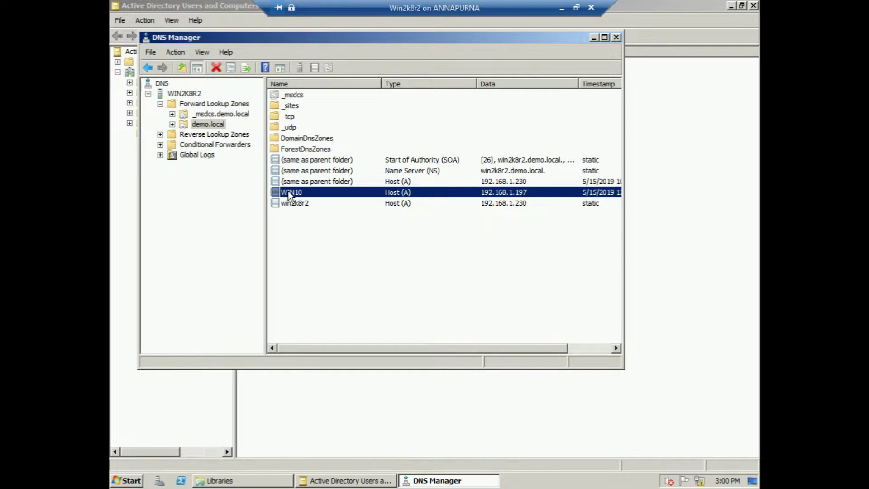
Check the 1.168.192.in-addr.arpa zone's PTR record for 192.168.1.230, then minimize DNS Manager
{"action": "double_click", "coordinate": [228, 135]}
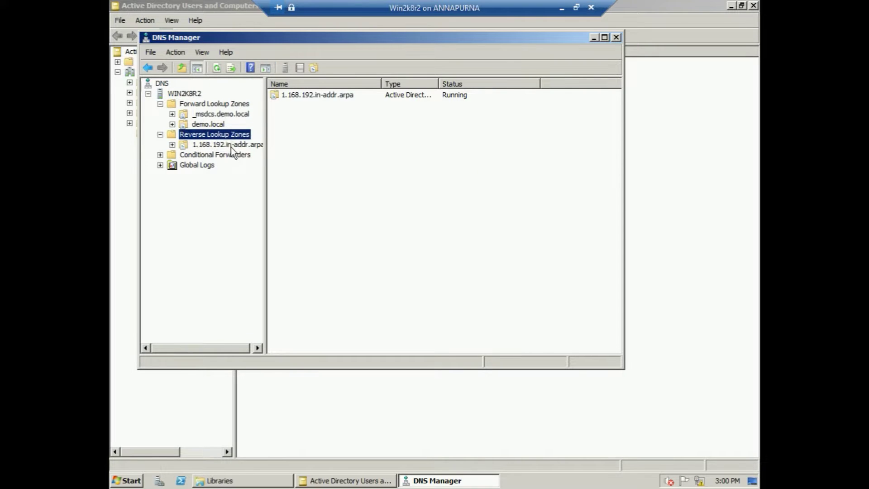
{"action": "left_click", "coordinate": [233, 144]}
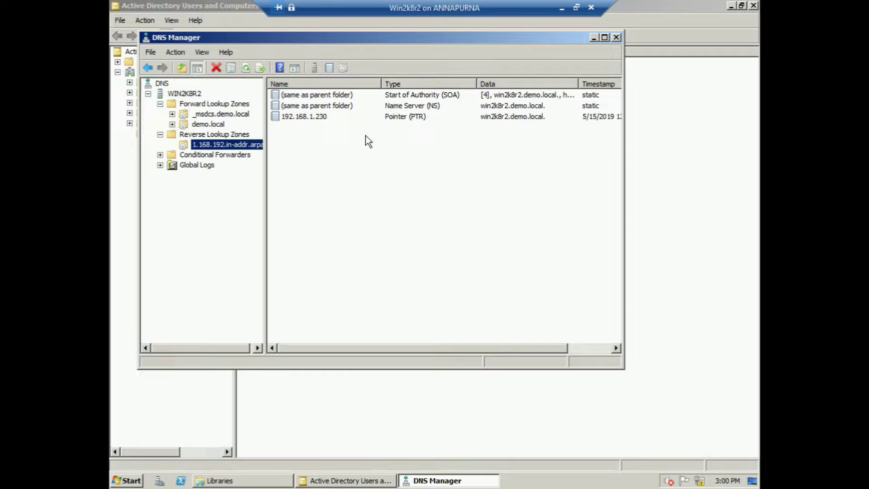
{"action": "left_click", "coordinate": [592, 39]}
{"action": "left_click", "coordinate": [129, 480]}
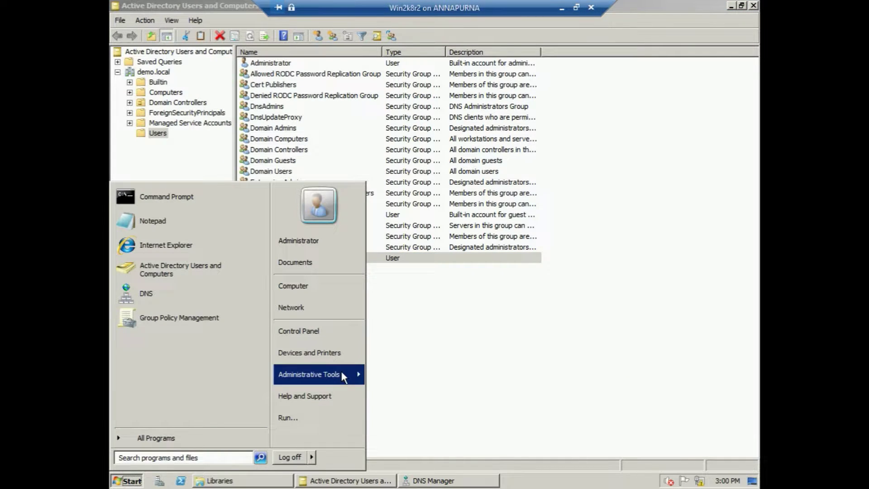
Show demo.local's linked Default Domain Policy and DEMO Group Policy in Group Policy Management
{"action": "mouse_move", "coordinate": [341, 372]}
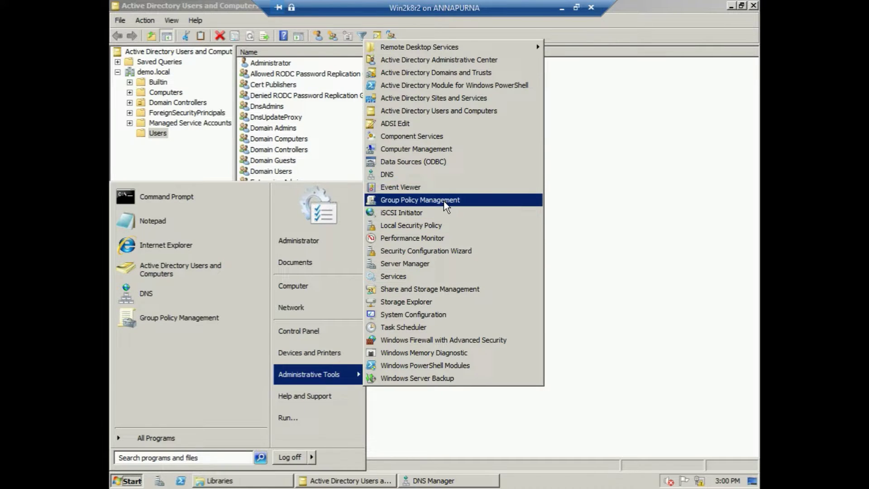
{"action": "left_click", "coordinate": [420, 200]}
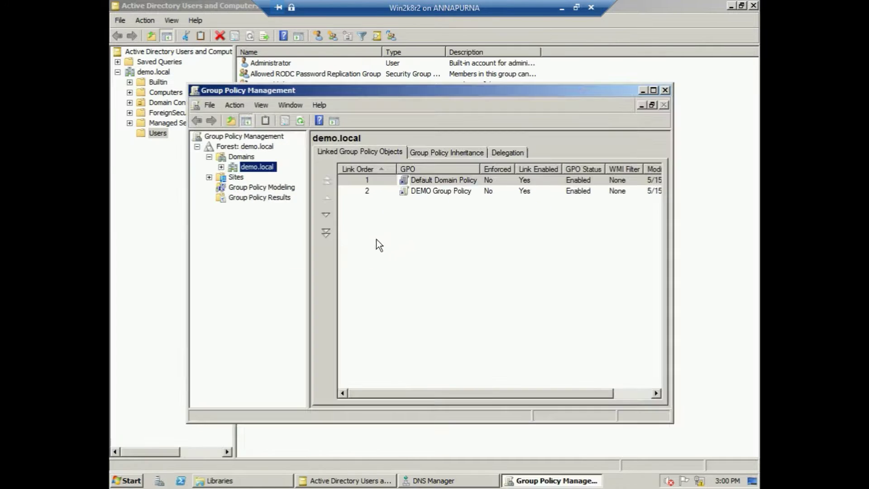
{"action": "left_click", "coordinate": [221, 167]}
{"action": "left_click_drag", "start_coordinate": [311, 174], "coordinate": [348, 204]}
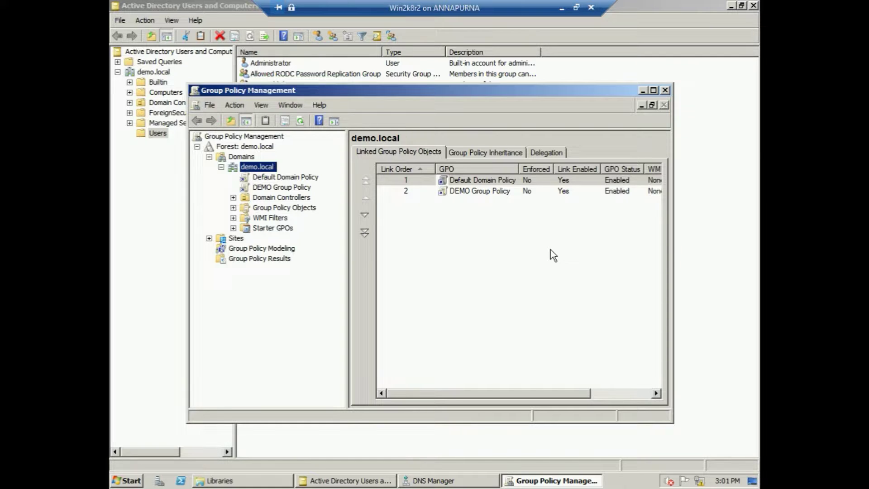
{"action": "left_click", "coordinate": [561, 8]}
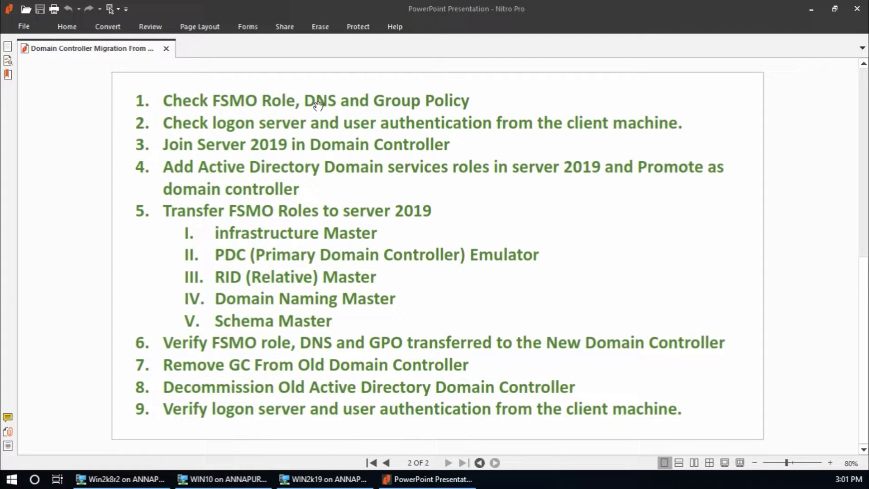
Open an elevated Command Prompt on the Win2k8r2 server
{"action": "left_click", "coordinate": [139, 481]}
{"action": "left_click", "coordinate": [128, 482]}
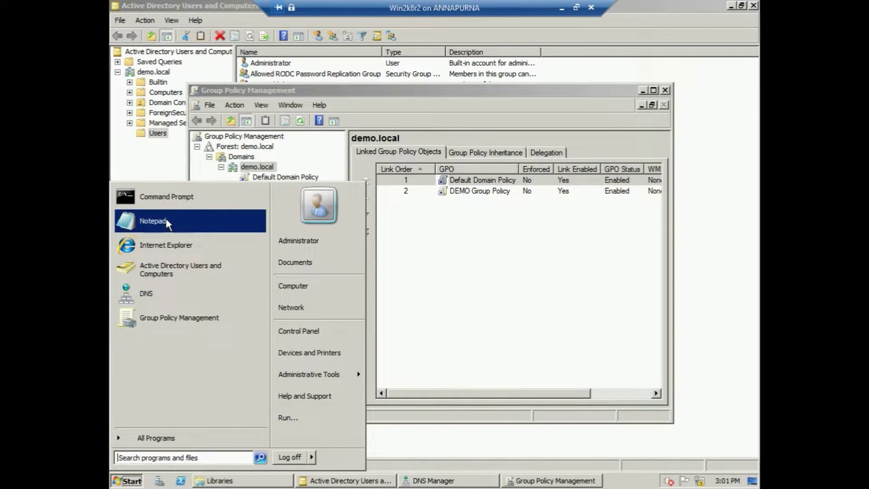
{"action": "right_click", "coordinate": [186, 205]}
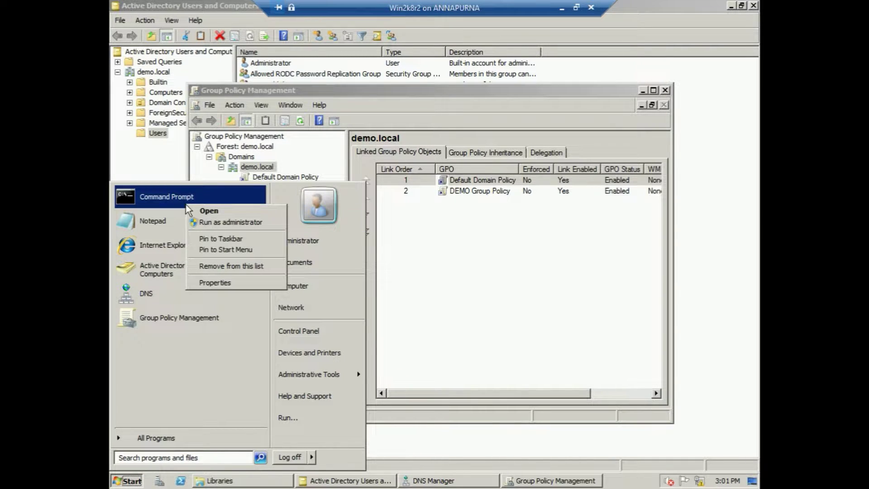
{"action": "left_click", "coordinate": [212, 222]}
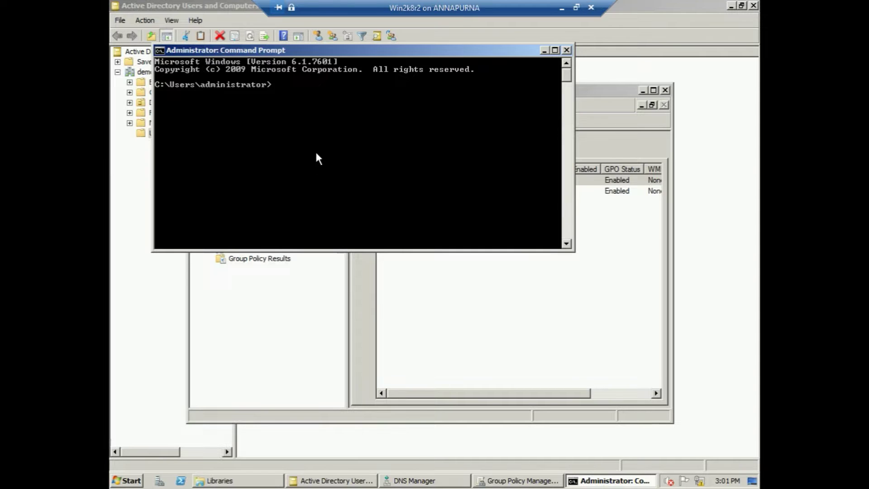
Run netdom query fsmo to confirm WIN2K8R2.demo.local holds all five FSMO roles
{"action": "type", "text": "netdom query fsmo"}
{"action": "key", "text": "Return"}
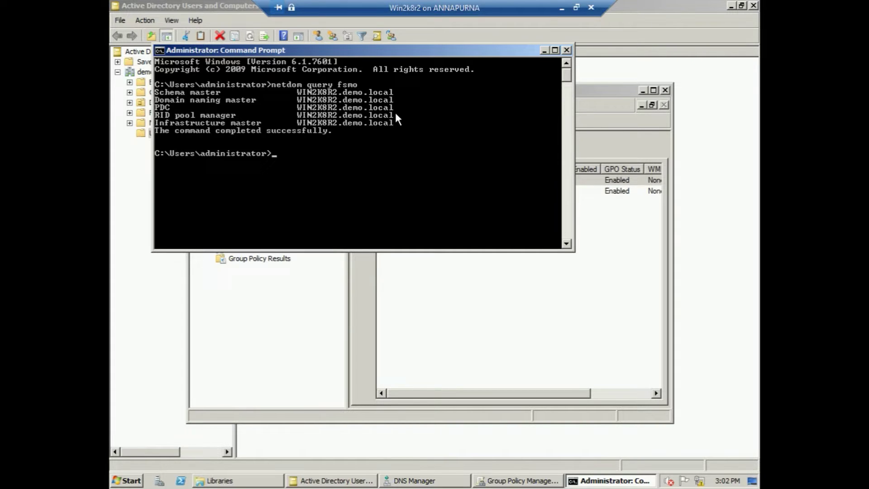
{"action": "left_click", "coordinate": [562, 8]}
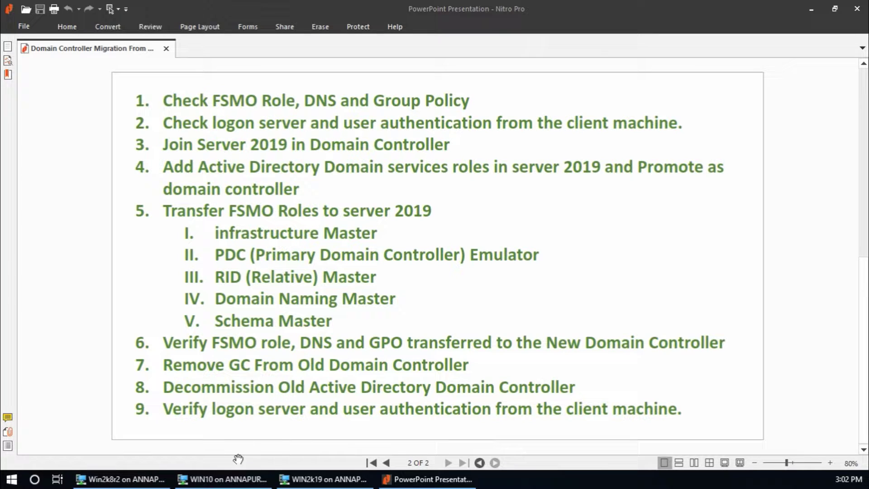
Send Ctrl+Alt+Delete to the WIN10 VM to reach its sign-in screen
{"action": "left_click", "coordinate": [237, 478]}
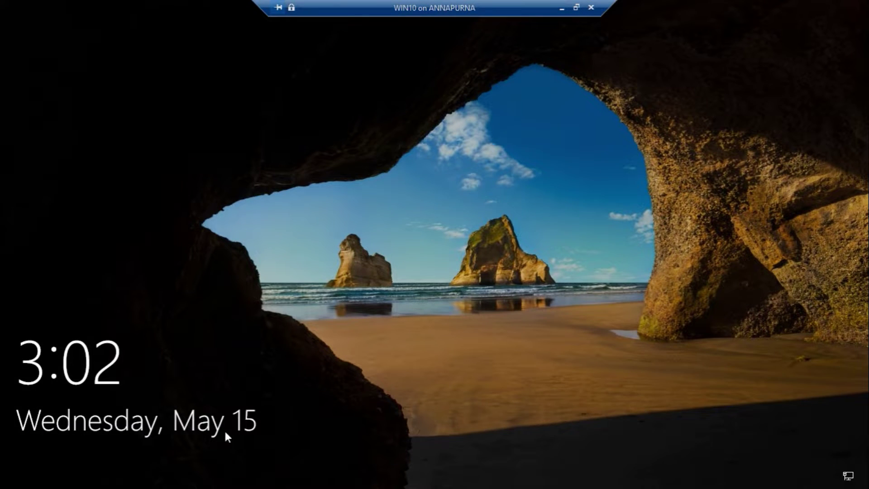
{"action": "left_click", "coordinate": [576, 7]}
{"action": "left_click", "coordinate": [36, 65]}
{"action": "left_click", "coordinate": [68, 79]}
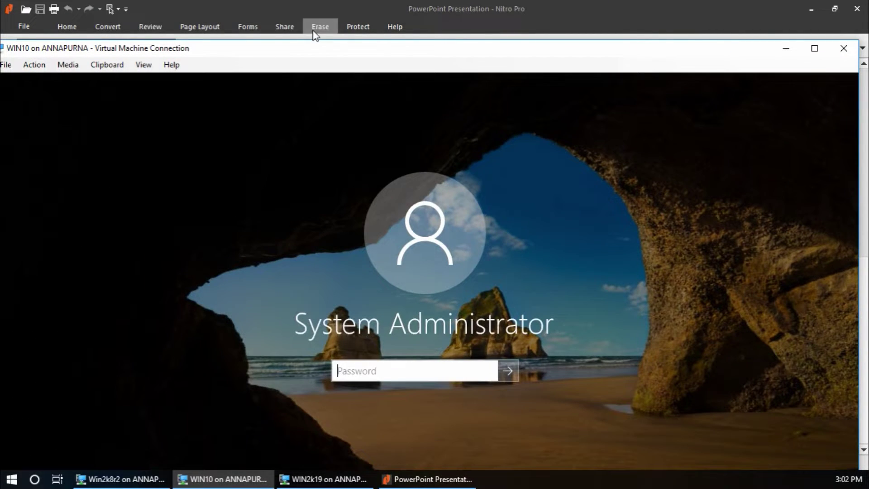
{"action": "left_click", "coordinate": [813, 49]}
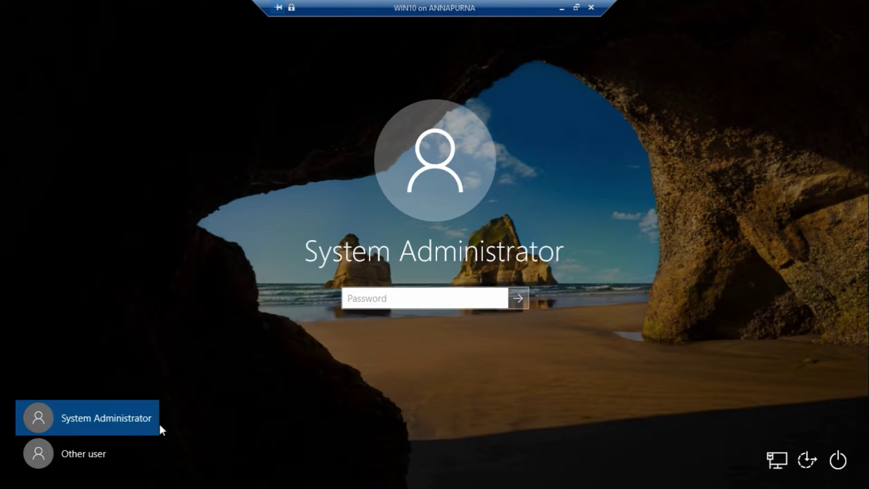
Sign in as Other user with a DEMO domain account's username and password
{"action": "left_click", "coordinate": [94, 457]}
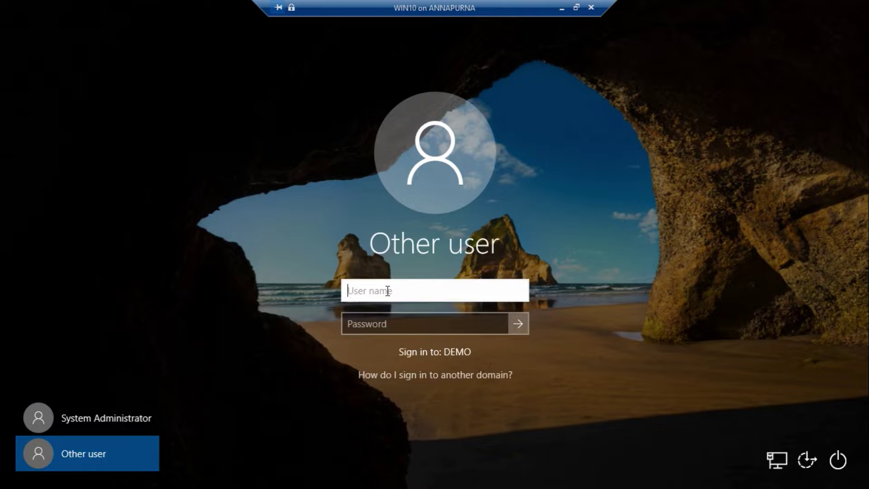
{"action": "type", "text": "sysadmin"}
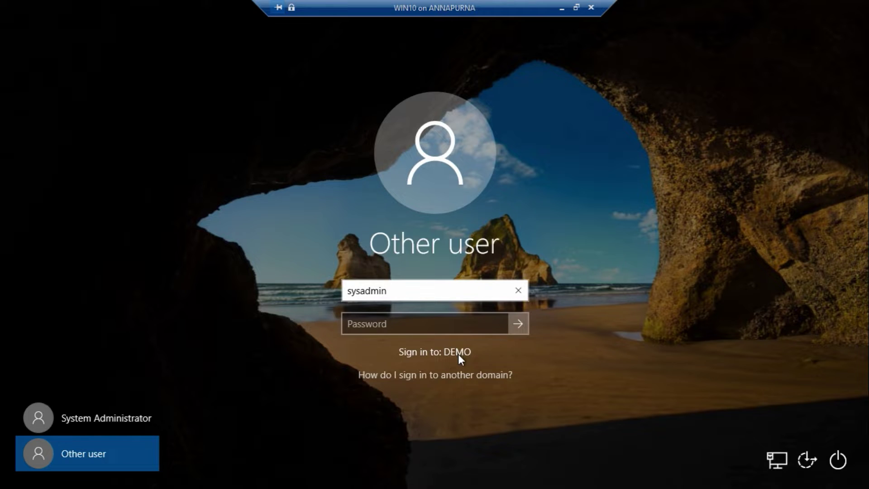
{"action": "left_click", "coordinate": [457, 325]}
{"action": "type", "text": "•••••••••"}
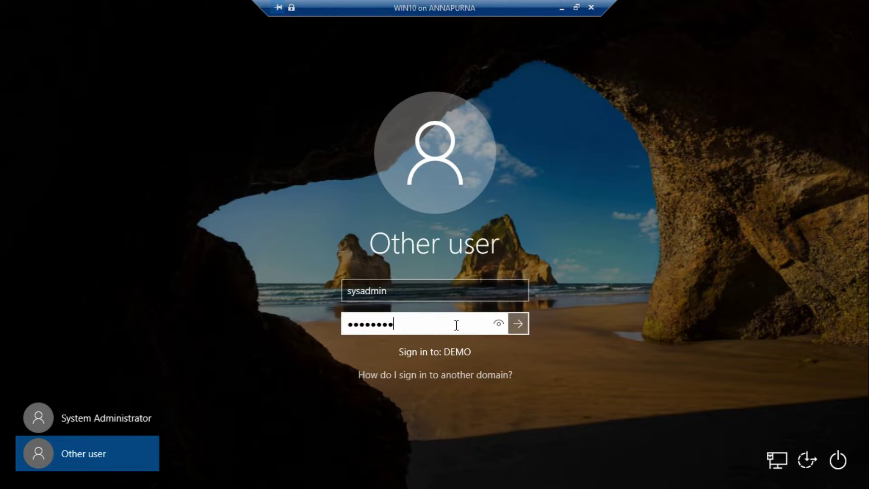
{"action": "key", "text": "Return"}
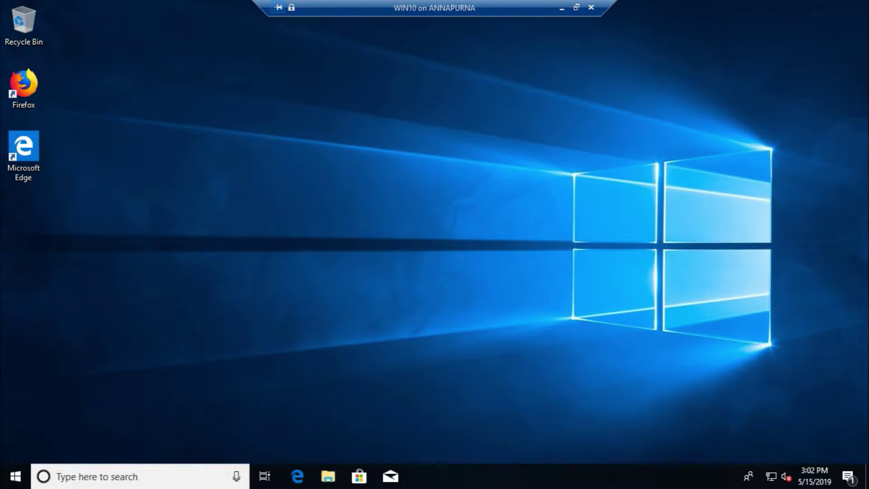
Open Command Prompt as administrator on the WIN10 client
{"action": "left_click", "coordinate": [11, 482]}
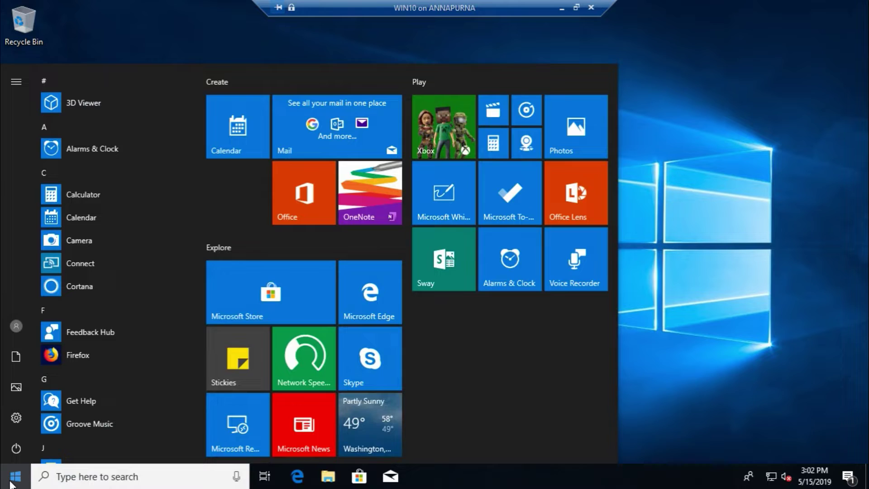
{"action": "type", "text": "cmd"}
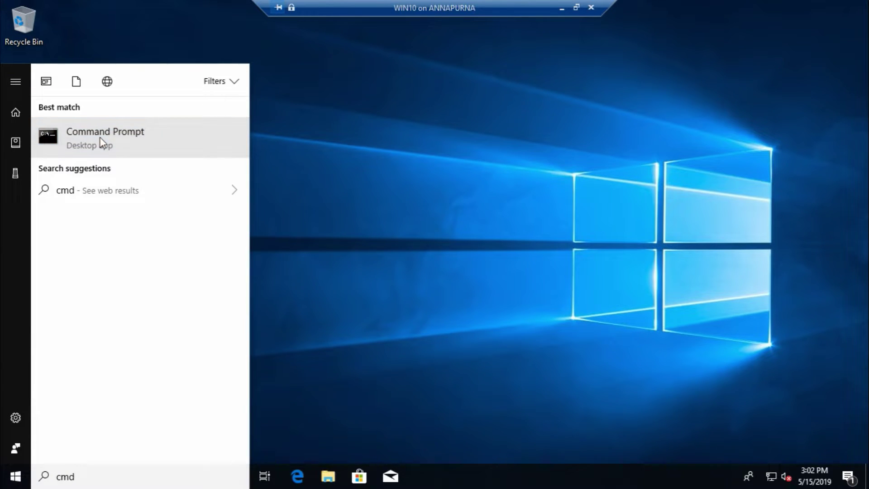
{"action": "right_click", "coordinate": [101, 144]}
{"action": "left_click", "coordinate": [131, 149]}
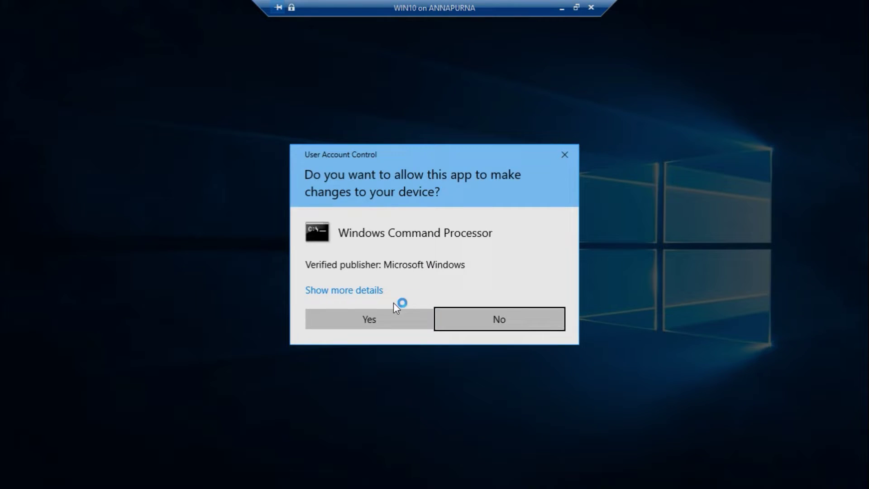
{"action": "left_click", "coordinate": [387, 313]}
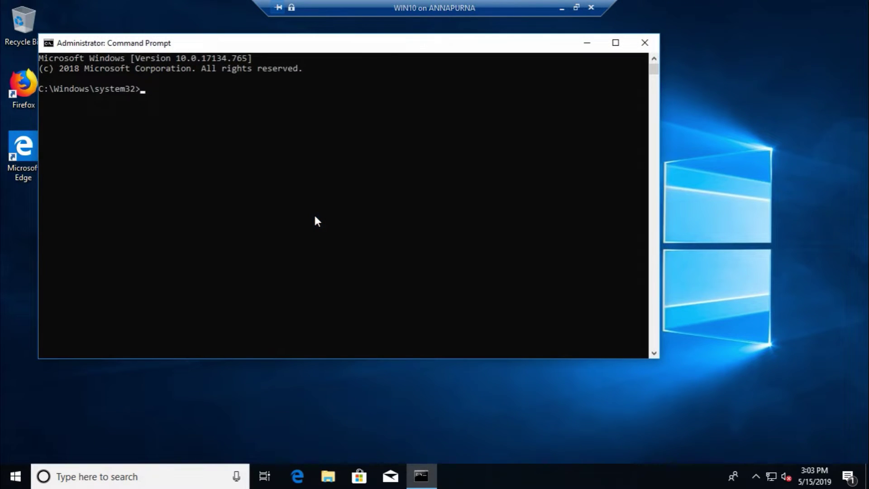
Run set and highlight USERNAME, USERDNSDOMAIN DEMO.LOCAL and LOGONSERVER \\WIN2K8R2
{"action": "type", "text": "set"}
{"action": "key", "text": "Return"}
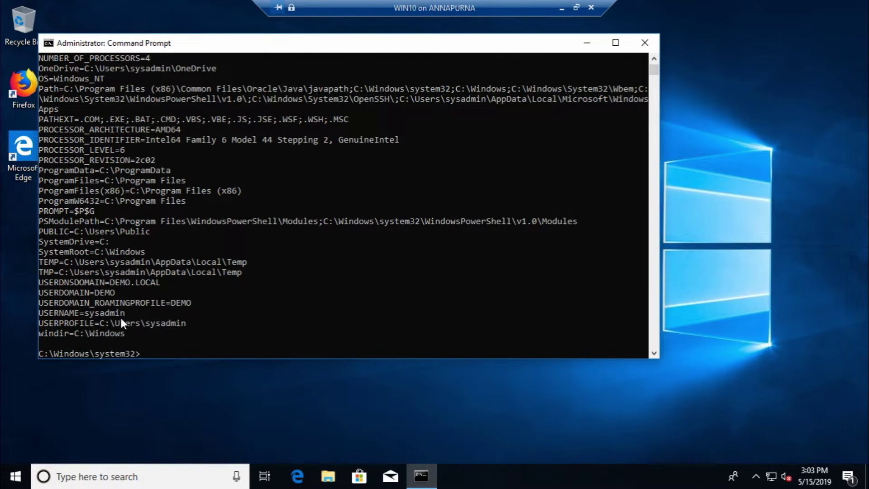
{"action": "left_click", "coordinate": [86, 313]}
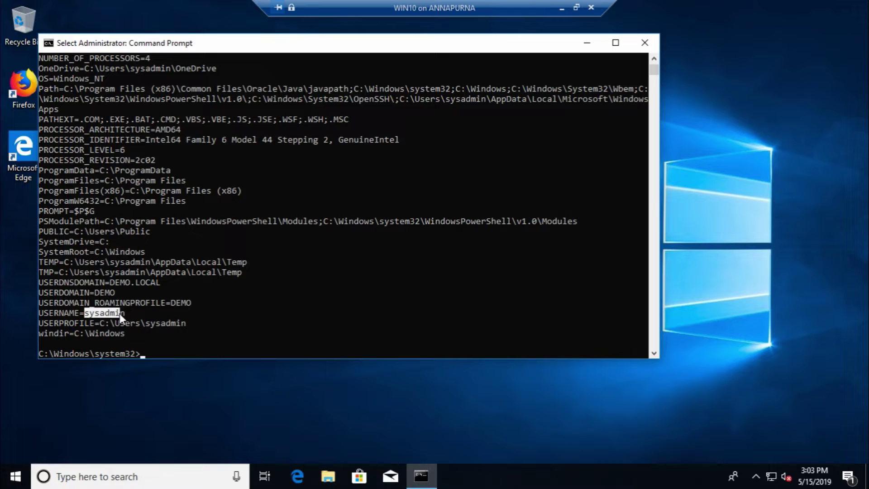
{"action": "left_click", "coordinate": [112, 282]}
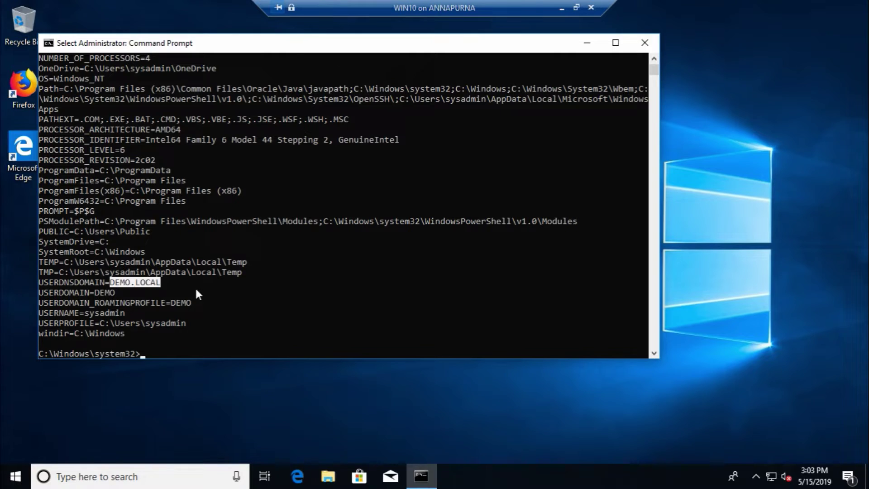
{"action": "scroll", "coordinate": [196, 294], "scroll_direction": "up", "scroll_amount": 2}
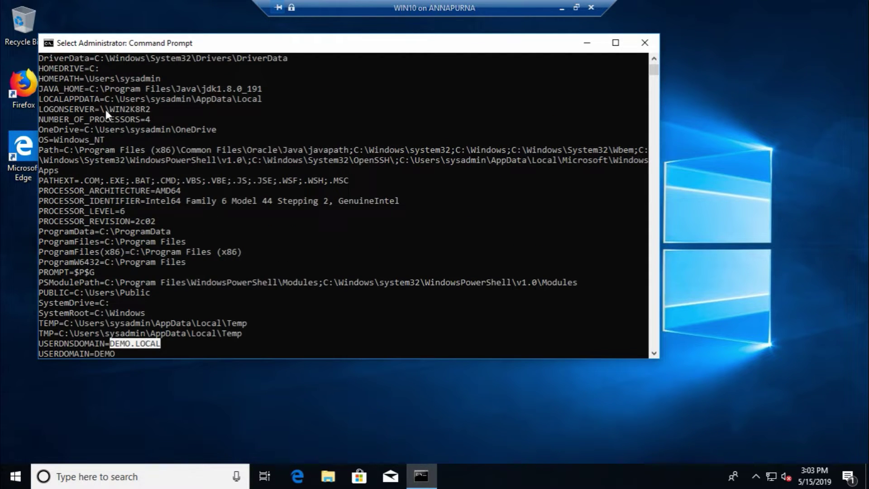
{"action": "left_click_drag", "start_coordinate": [100, 109], "coordinate": [157, 109]}
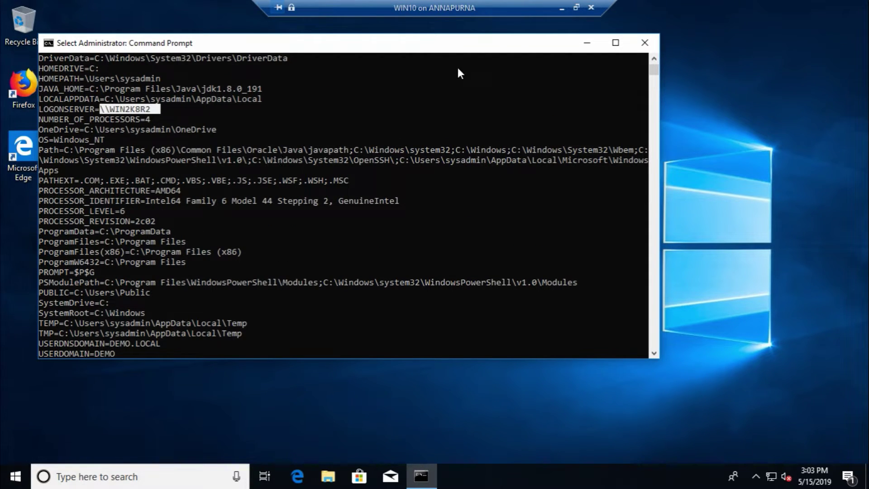
{"action": "left_click", "coordinate": [561, 8]}
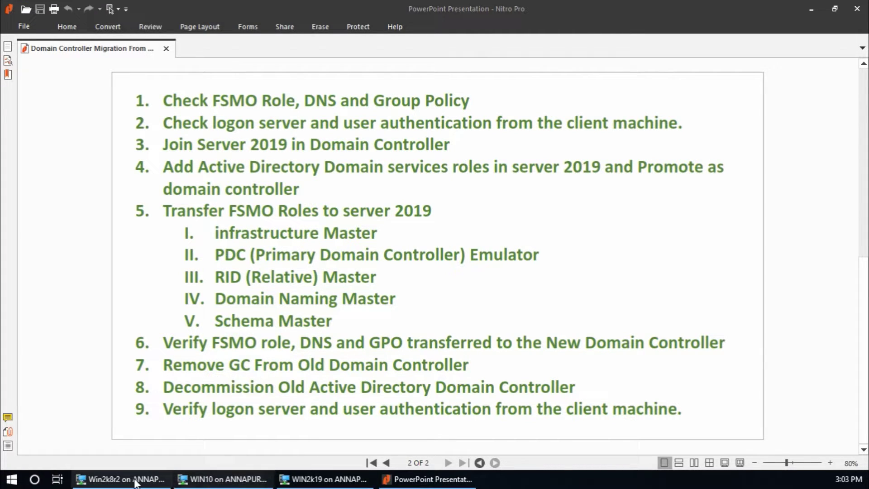
Send Ctrl+Alt+Delete to the WIN2k19 VM and return it to full screen
{"action": "left_click", "coordinate": [322, 479]}
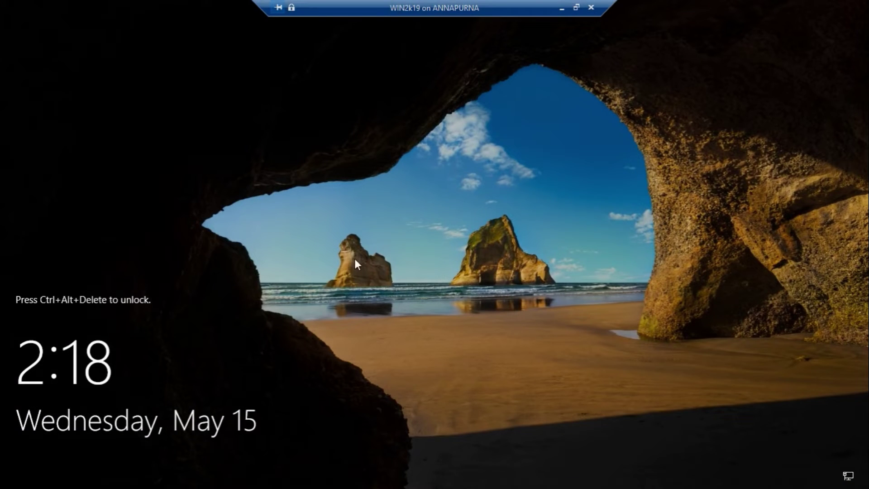
{"action": "left_click", "coordinate": [576, 7]}
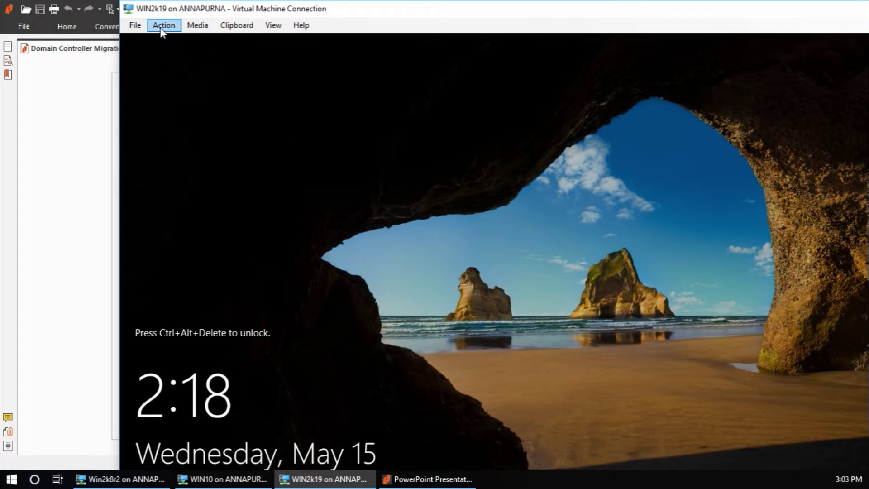
{"action": "left_click", "coordinate": [163, 26]}
{"action": "left_click", "coordinate": [194, 39]}
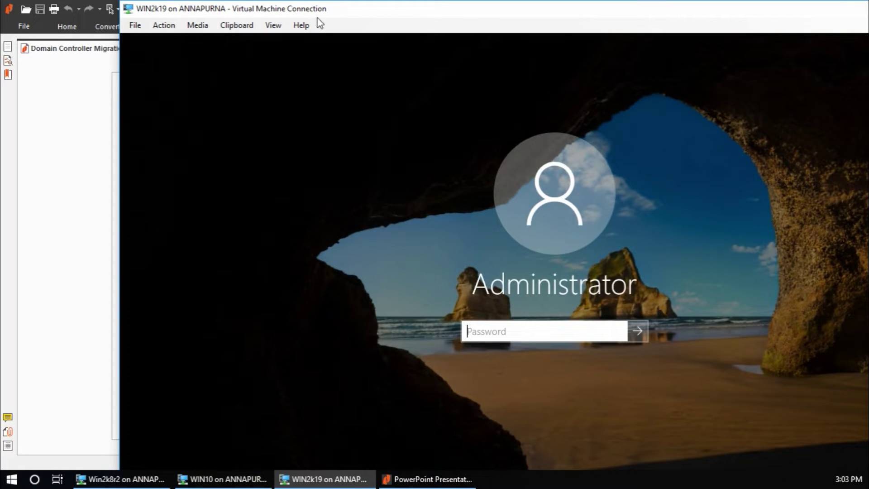
{"action": "left_click", "coordinate": [277, 26]}
{"action": "left_click", "coordinate": [299, 39]}
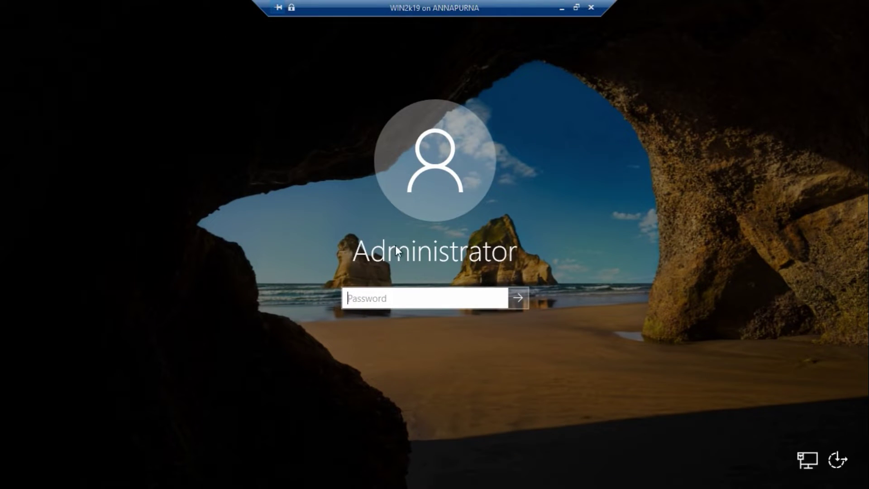
Enter the Administrator password to sign in
{"action": "left_click", "coordinate": [391, 302]}
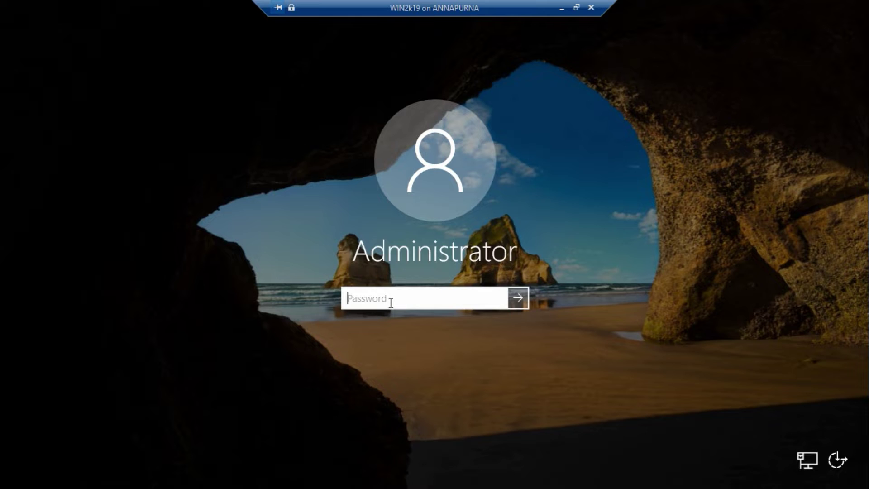
{"action": "type", "text": "•••••••••"}
{"action": "key", "text": "Return"}
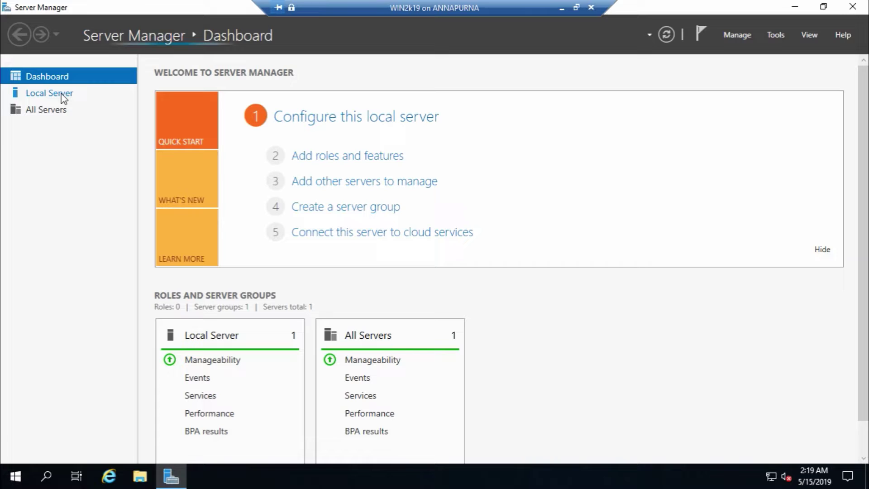
Open the Ethernet adapter's IPv4 settings to check preferred DNS 192.168.1.230
{"action": "left_click", "coordinate": [63, 98]}
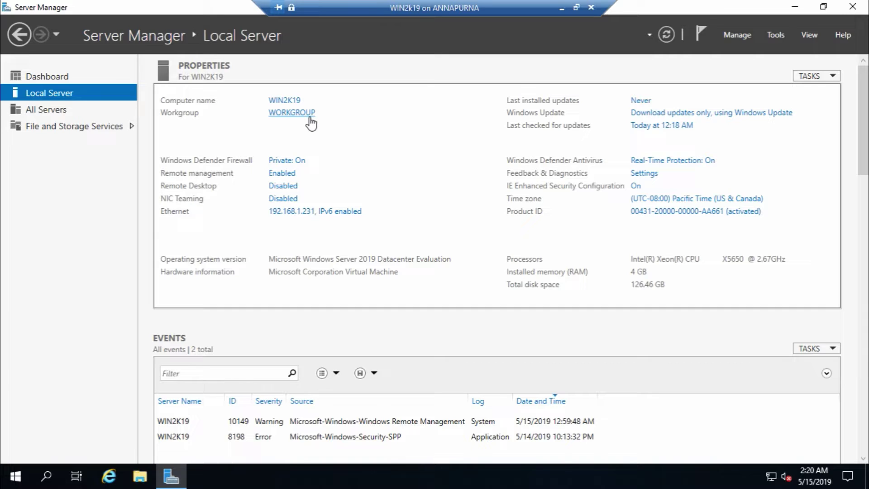
{"action": "left_click", "coordinate": [287, 214]}
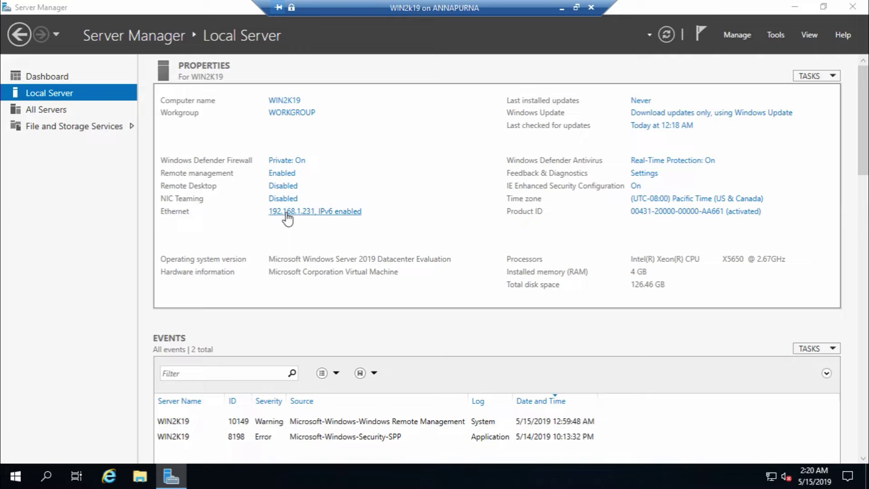
{"action": "left_click", "coordinate": [143, 135]}
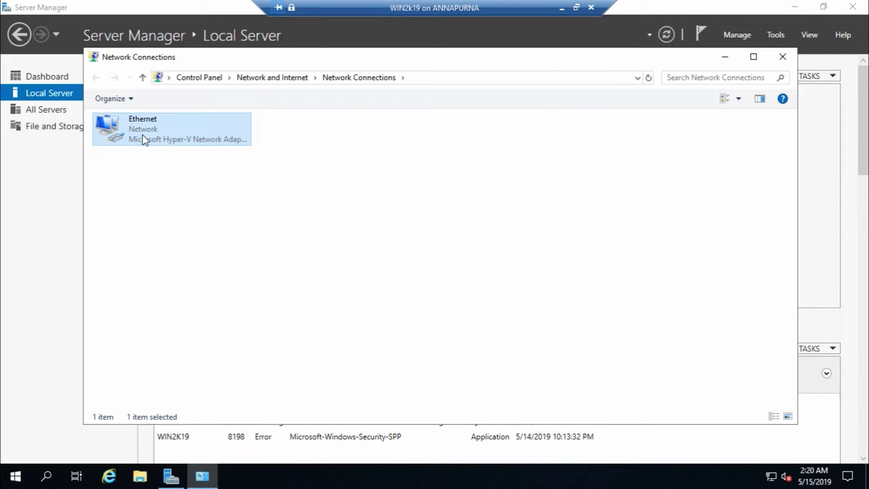
{"action": "left_click", "coordinate": [347, 342]}
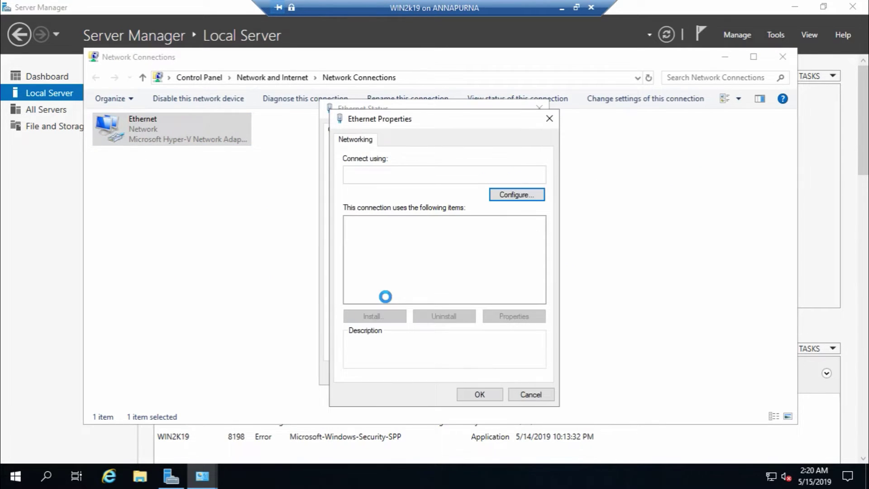
{"action": "double_click", "coordinate": [475, 255]}
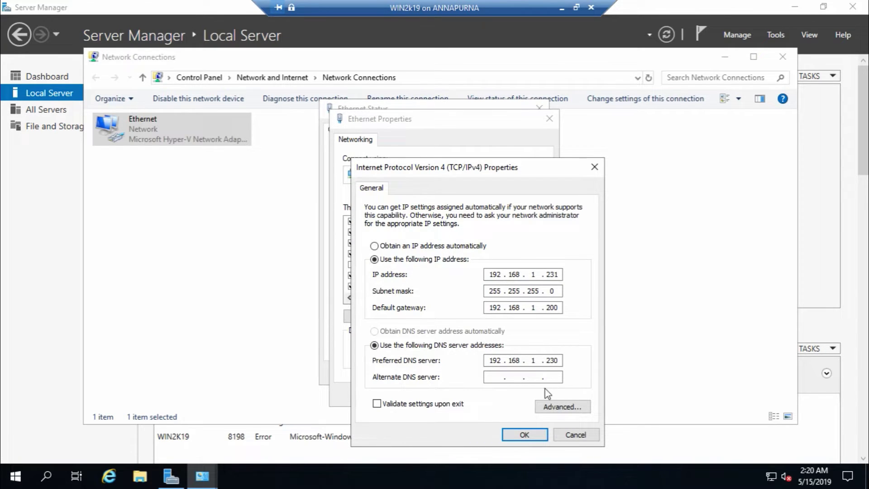
Close the IPv4, Ethernet Properties, Status and Network Connections windows unchanged
{"action": "left_click", "coordinate": [527, 436]}
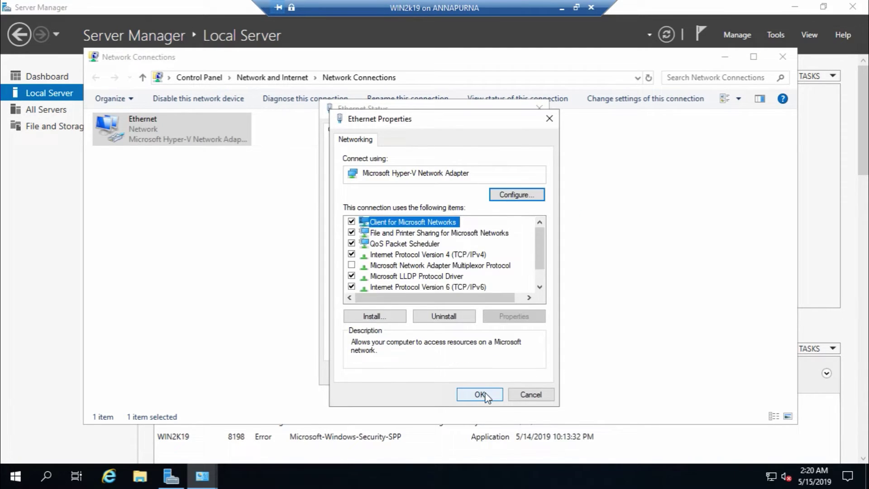
{"action": "left_click", "coordinate": [482, 395]}
{"action": "left_click", "coordinate": [514, 372]}
{"action": "left_click", "coordinate": [783, 56]}
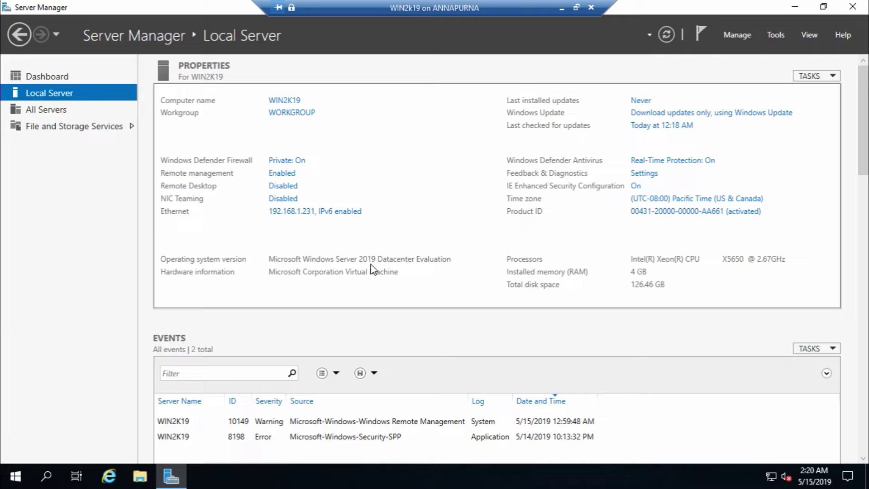
Change WIN2K19's membership from WORKGROUP to the demo.local domain using domain admin credentials
{"action": "left_click", "coordinate": [290, 114]}
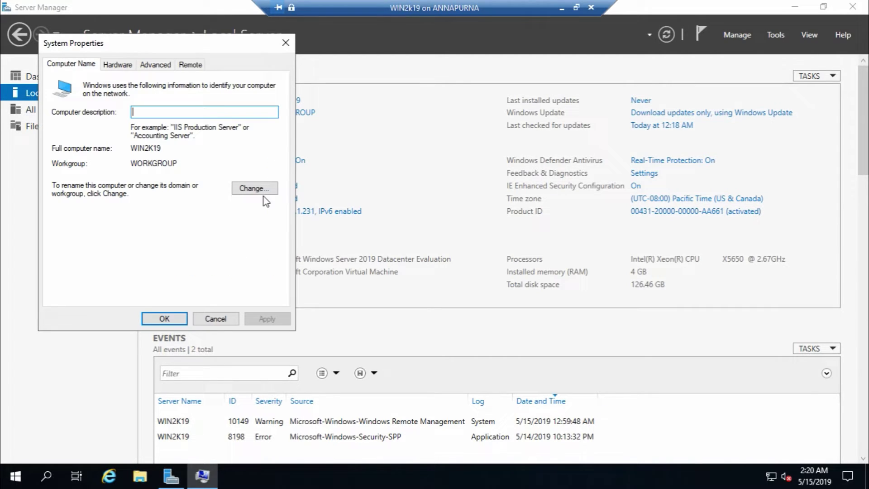
{"action": "left_click", "coordinate": [260, 193]}
{"action": "left_click", "coordinate": [86, 215]}
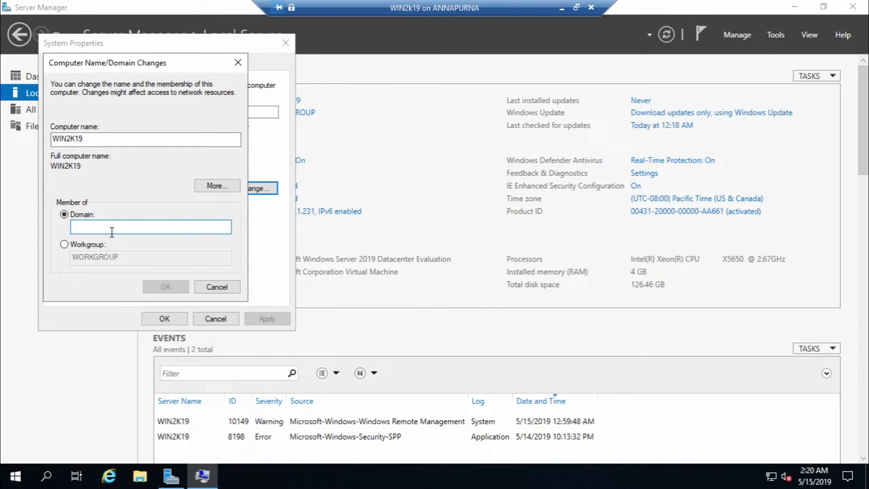
{"action": "type", "text": "demo.local"}
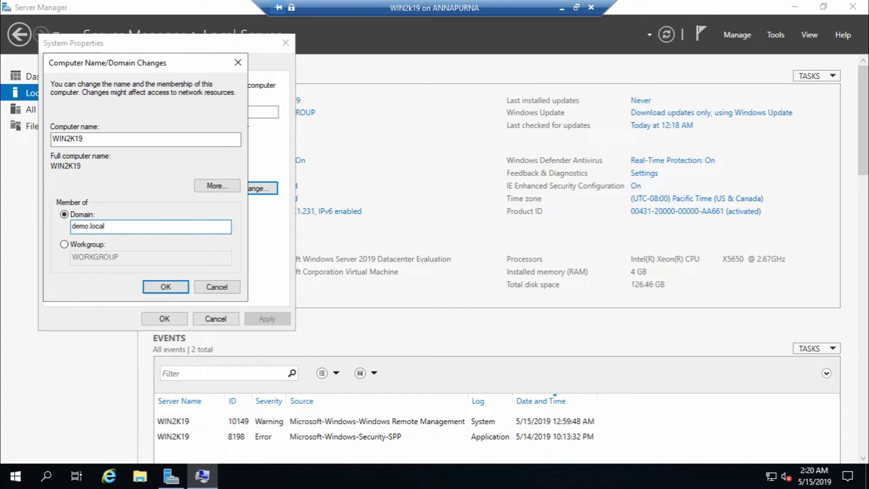
{"action": "left_click", "coordinate": [154, 288]}
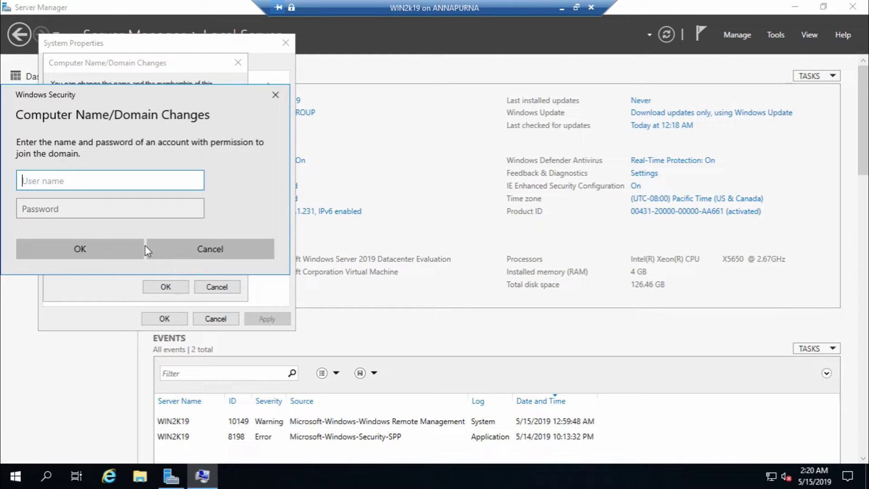
{"action": "type", "text": "sysadmin"}
{"action": "key", "text": "Tab"}
{"action": "type", "text": "••••••••••"}
{"action": "key", "text": "Return"}
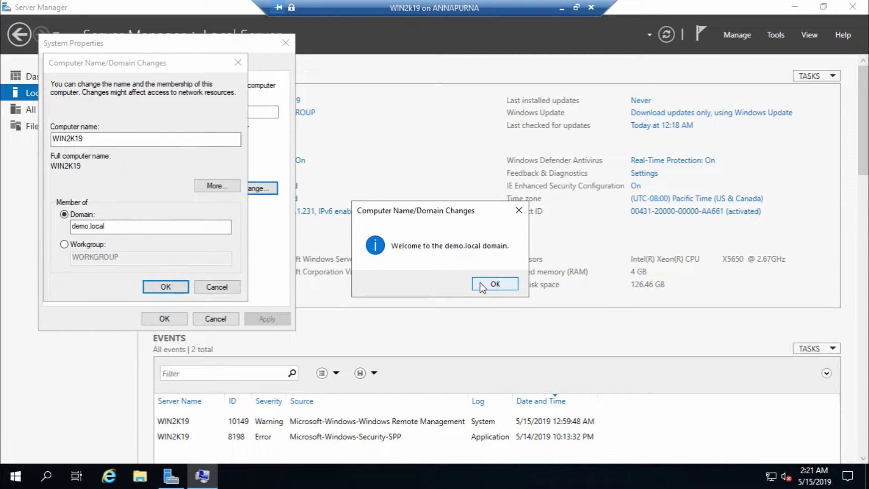
Acknowledge the welcome and restart-required messages, close System Properties, and restart now
{"action": "left_click", "coordinate": [480, 281]}
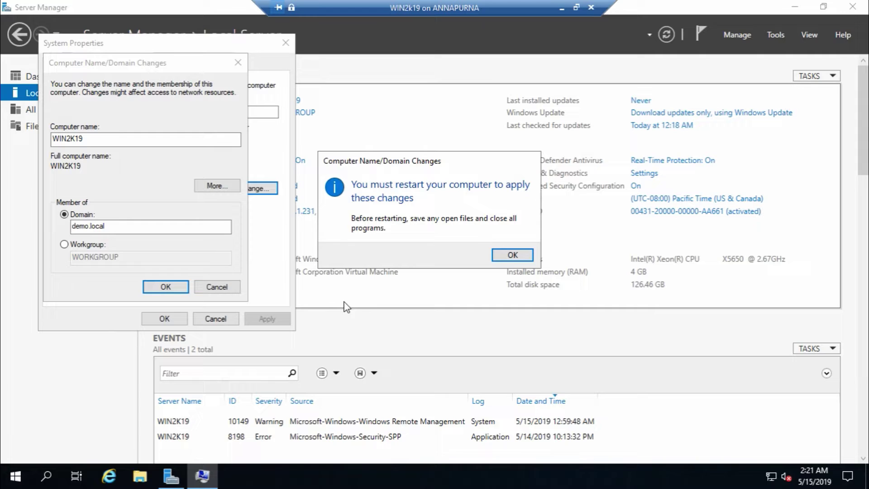
{"action": "left_click", "coordinate": [512, 255]}
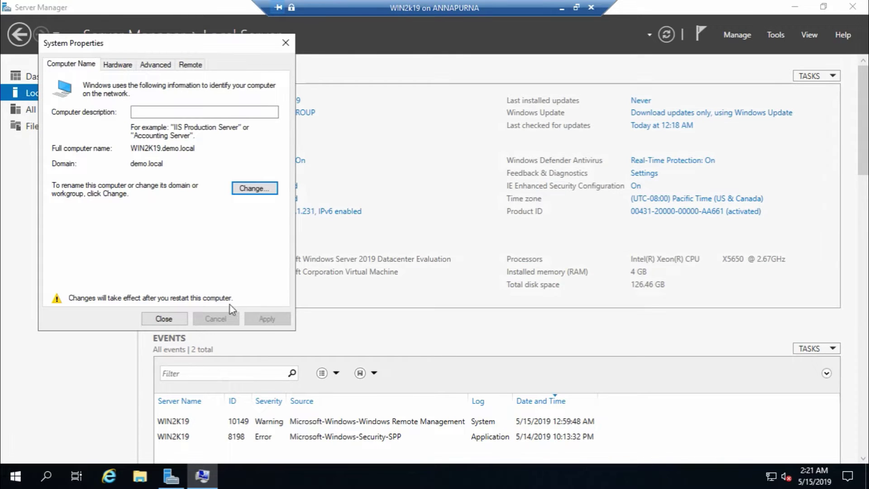
{"action": "left_click", "coordinate": [164, 318]}
{"action": "left_click", "coordinate": [420, 249]}
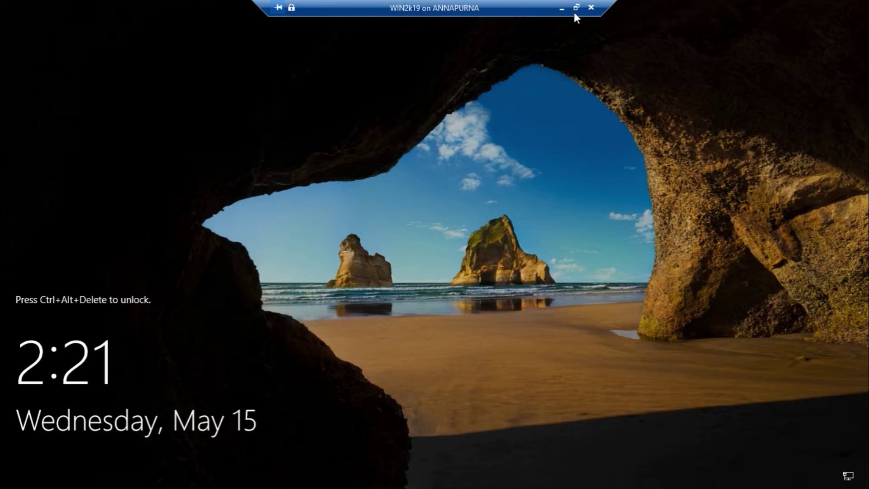
Send Ctrl+Alt+Delete to the restarted VM and return it to full screen
{"action": "left_click", "coordinate": [575, 8]}
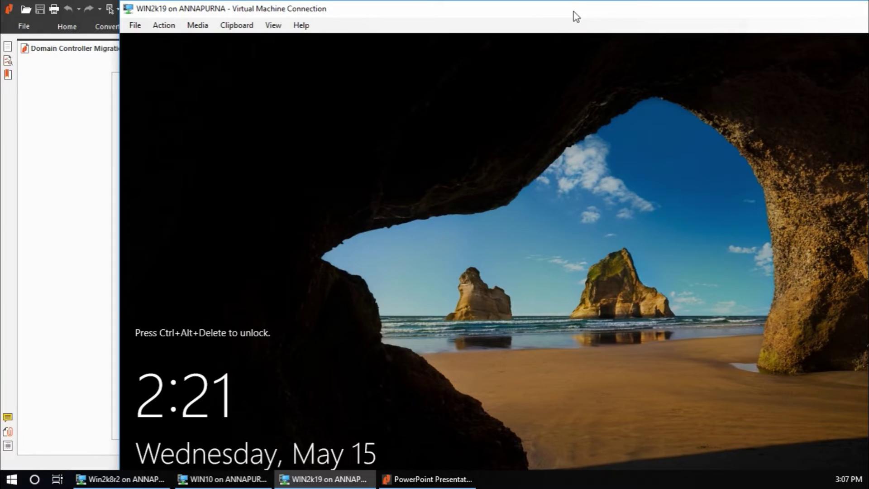
{"action": "left_click", "coordinate": [177, 29]}
{"action": "left_click", "coordinate": [218, 39]}
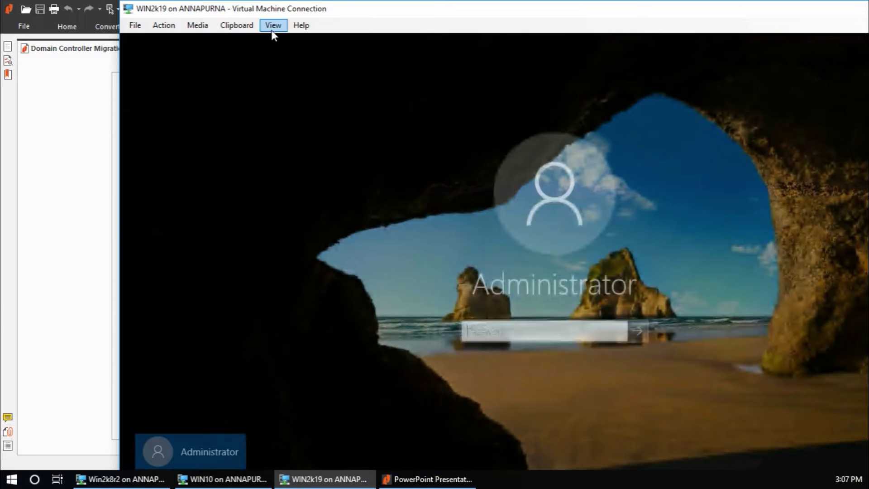
{"action": "left_click", "coordinate": [272, 25]}
{"action": "left_click", "coordinate": [301, 37]}
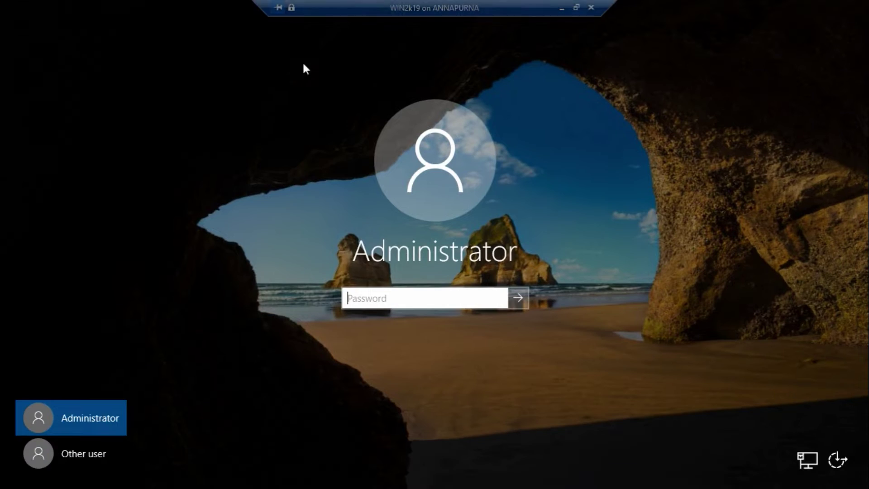
Sign in as another user with the DEMO domain account and its password
{"action": "left_click", "coordinate": [86, 454]}
{"action": "type", "text": "sysadmin"}
{"action": "key", "text": "Tab"}
{"action": "type", "text": "*********"}
{"action": "key", "text": "Return"}
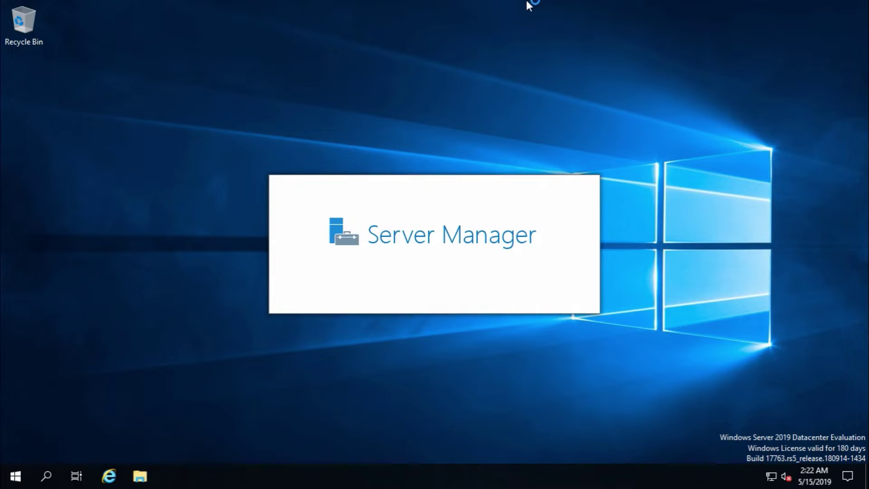
Check the checklist slide, then return to the VM and open Server Manager's Manage menu
{"action": "left_click", "coordinate": [564, 11]}
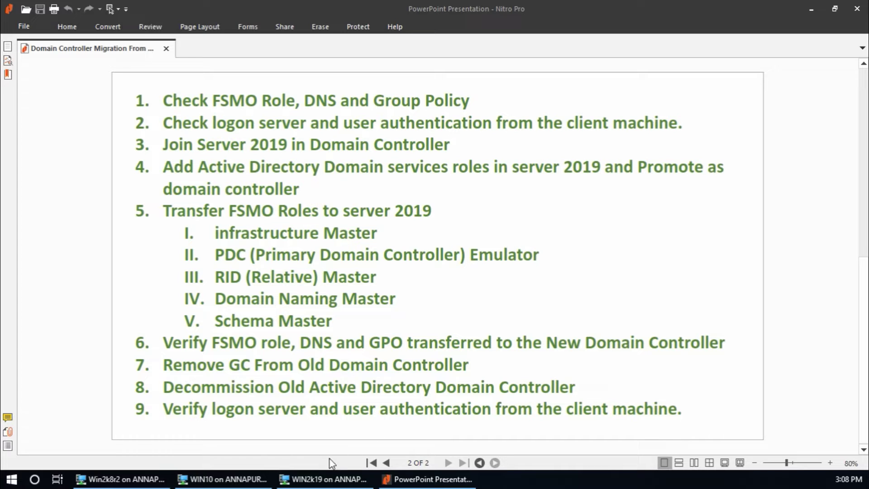
{"action": "left_click", "coordinate": [314, 480]}
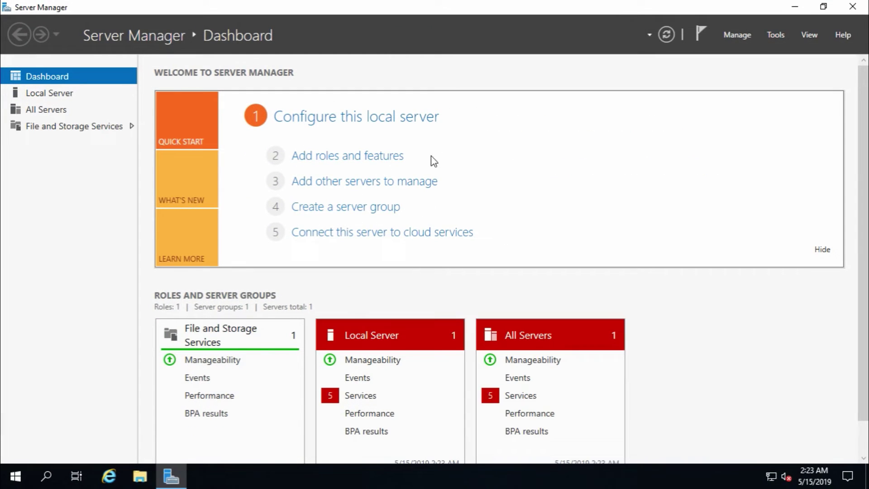
{"action": "left_click", "coordinate": [734, 39]}
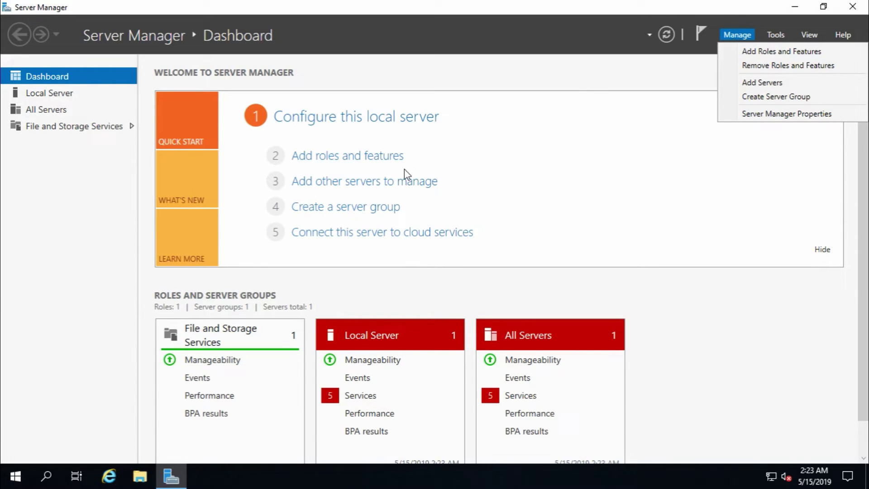
Start a role-based install on WIN2K19.demo.local and select Active Directory Domain Services with its required features
{"action": "left_click", "coordinate": [375, 158]}
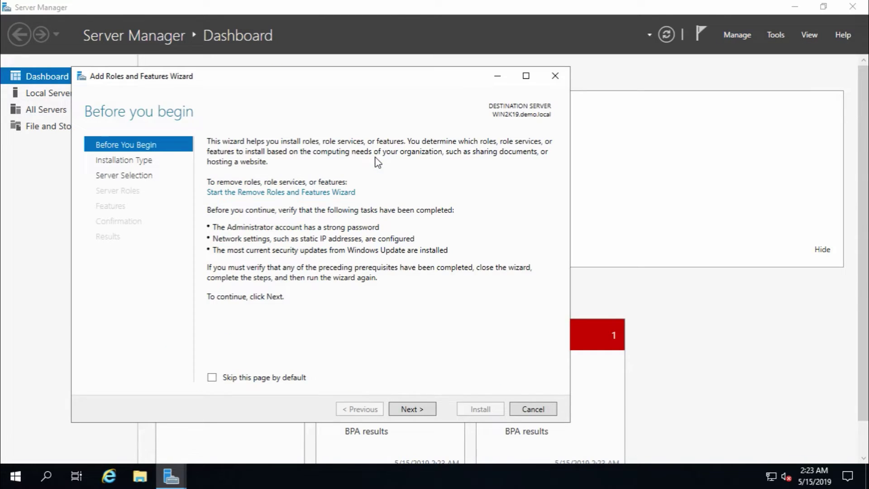
{"action": "left_click", "coordinate": [425, 410]}
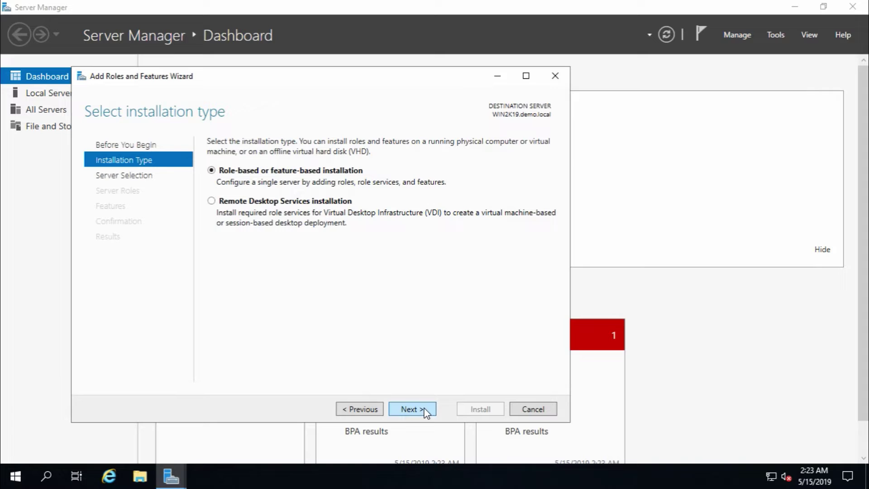
{"action": "left_click", "coordinate": [425, 410]}
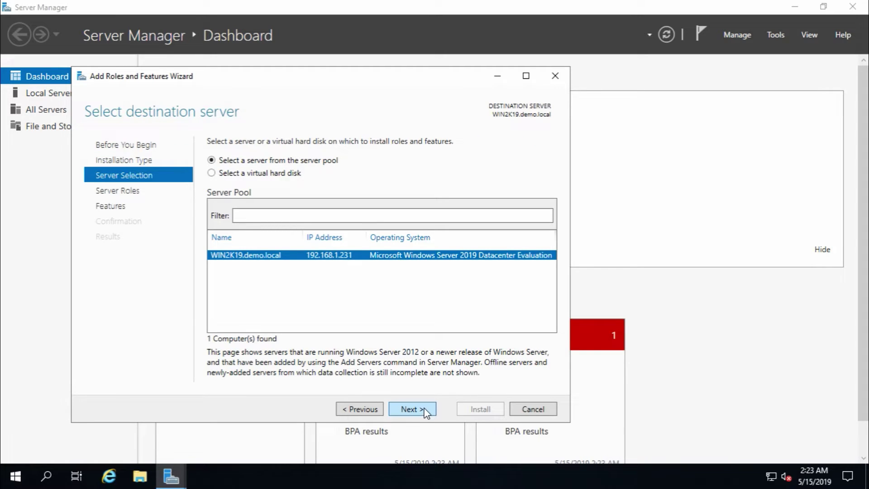
{"action": "left_click", "coordinate": [426, 410]}
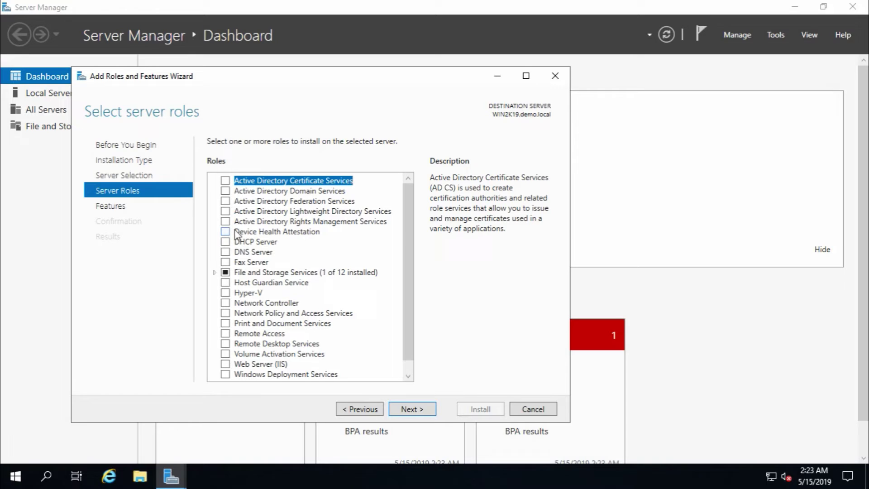
{"action": "left_click", "coordinate": [227, 194]}
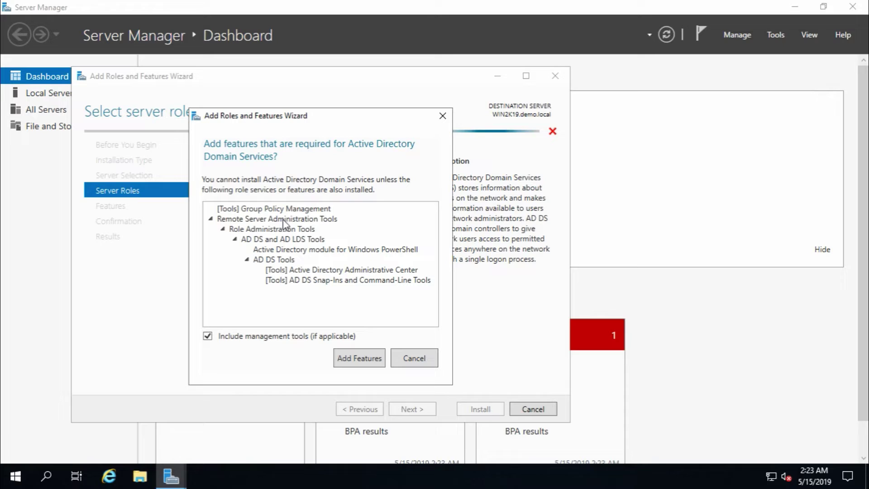
{"action": "left_click", "coordinate": [368, 360]}
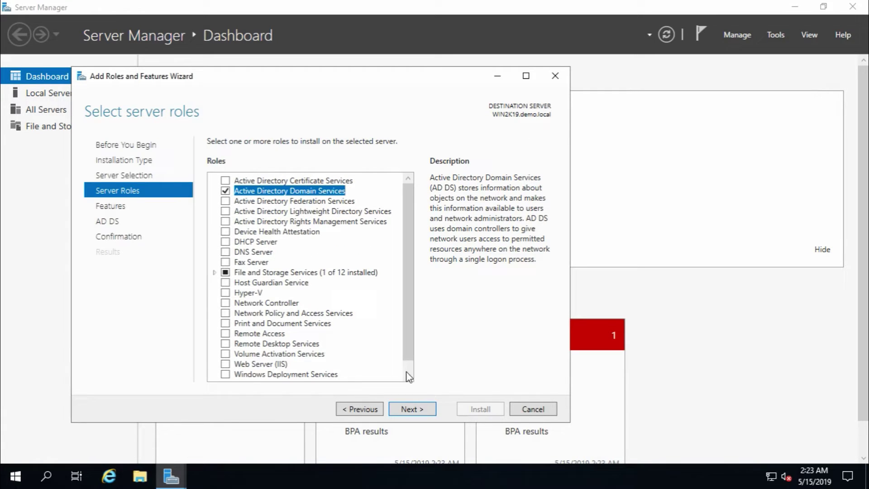
{"action": "left_click", "coordinate": [422, 410]}
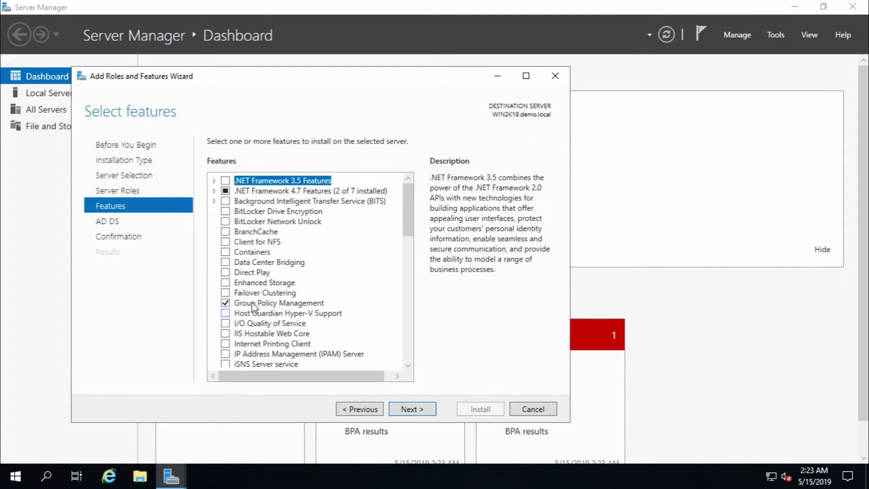
Advance past features and AD DS notes to confirmation, allowing automatic restarts
{"action": "left_click", "coordinate": [410, 410]}
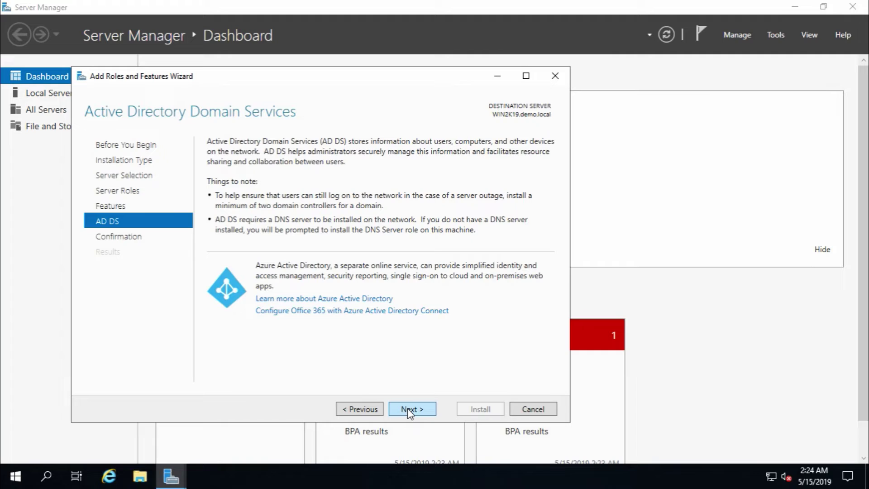
{"action": "left_click", "coordinate": [410, 410]}
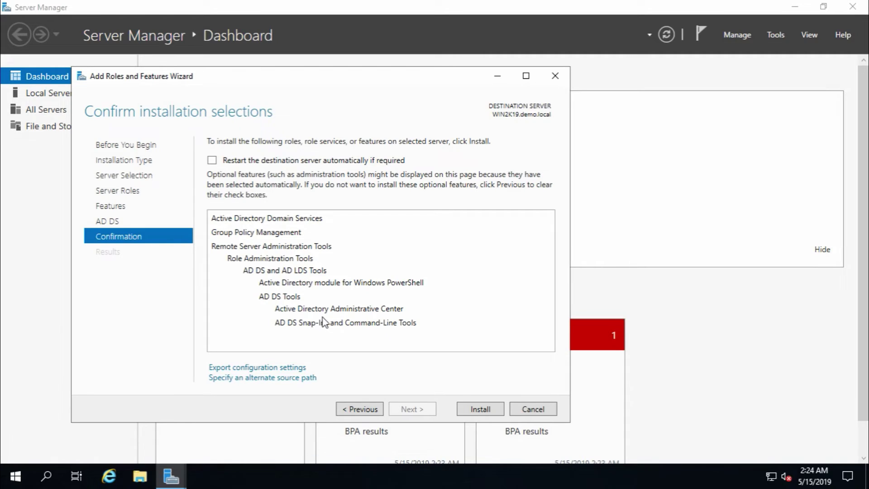
{"action": "left_click", "coordinate": [211, 161]}
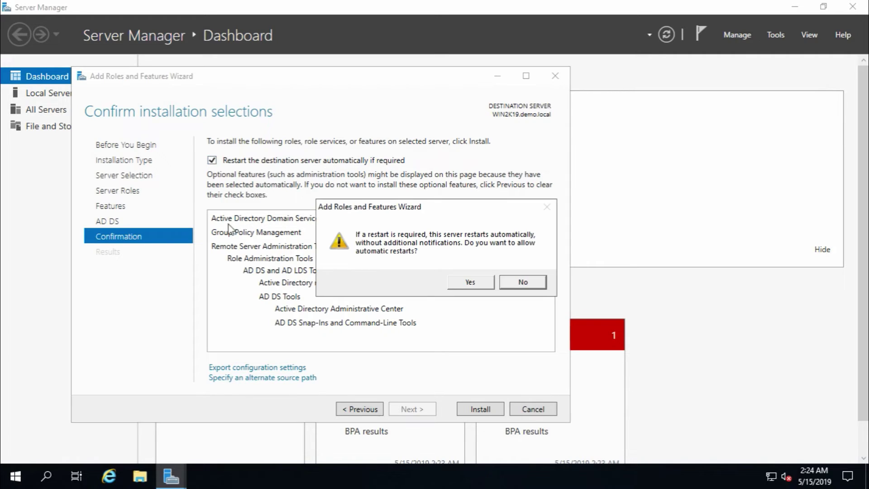
{"action": "left_click", "coordinate": [468, 284]}
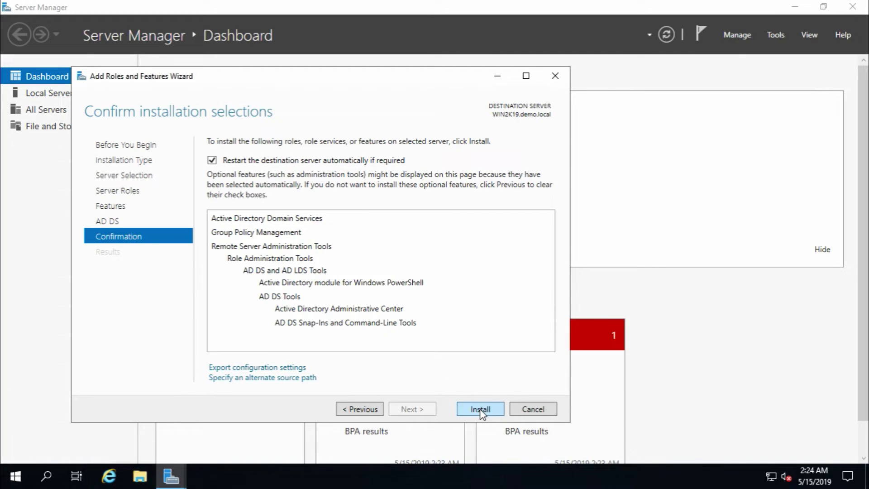
Install the AD DS role on WIN2K19.demo.local and close the wizard after it succeeds
{"action": "left_click", "coordinate": [480, 408]}
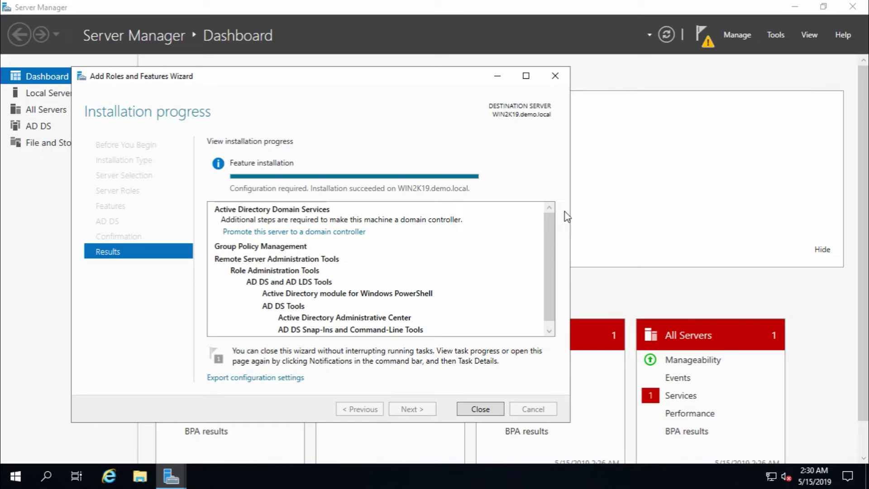
{"action": "left_click", "coordinate": [491, 409]}
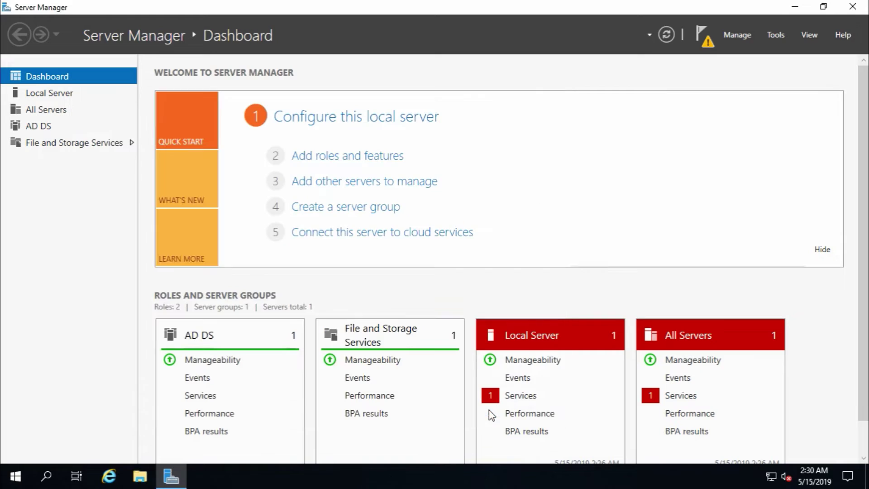
Close Server Manager and restart the server from the Start menu with the default reason
{"action": "left_click", "coordinate": [858, 7]}
{"action": "left_click", "coordinate": [15, 475]}
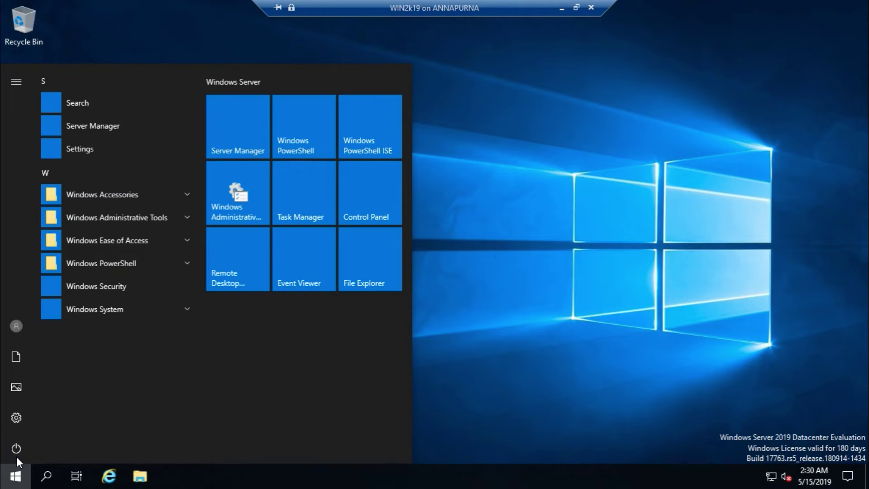
{"action": "left_click", "coordinate": [15, 450]}
{"action": "left_click", "coordinate": [48, 414]}
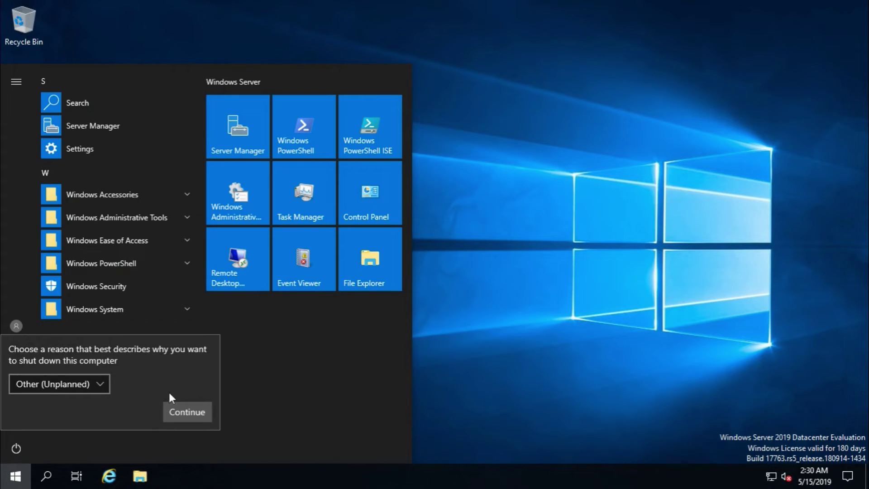
{"action": "left_click", "coordinate": [183, 411]}
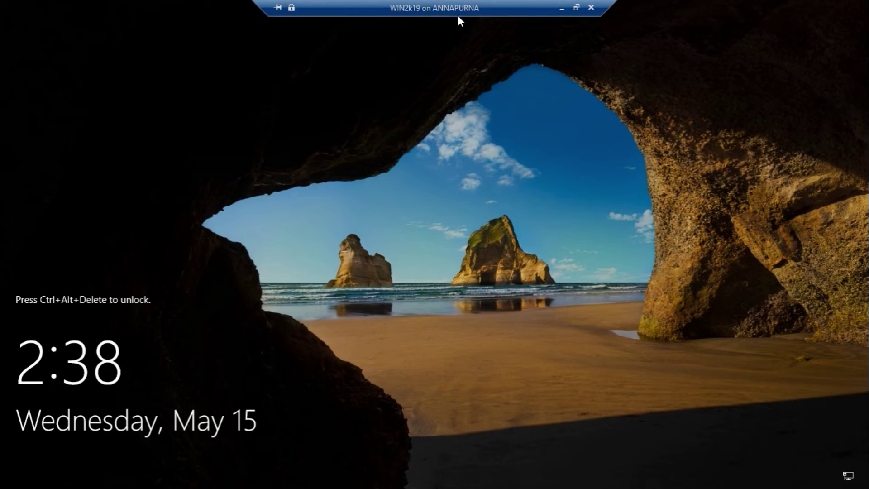
After the reboot, send Ctrl+Alt+Delete, restore full screen, and sign in with the administrator password
{"action": "double_click", "coordinate": [458, 19]}
{"action": "left_click", "coordinate": [164, 25]}
{"action": "left_click", "coordinate": [188, 39]}
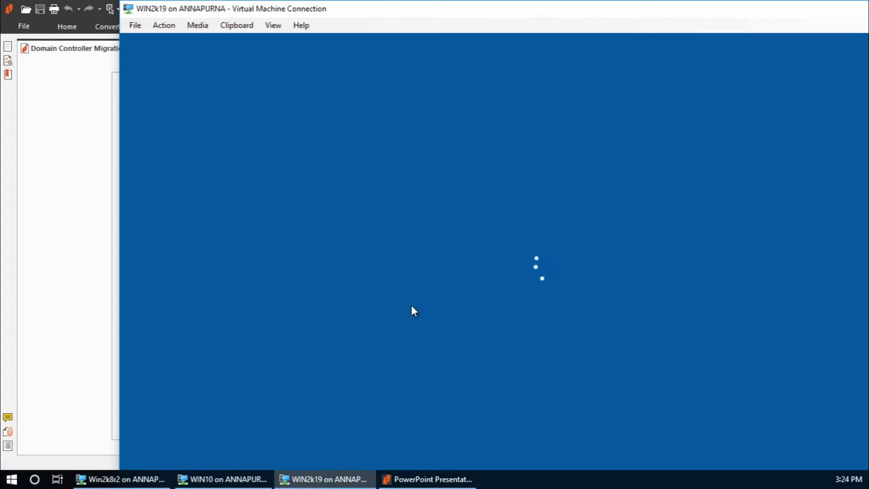
{"action": "left_click", "coordinate": [271, 26]}
{"action": "left_click", "coordinate": [282, 37]}
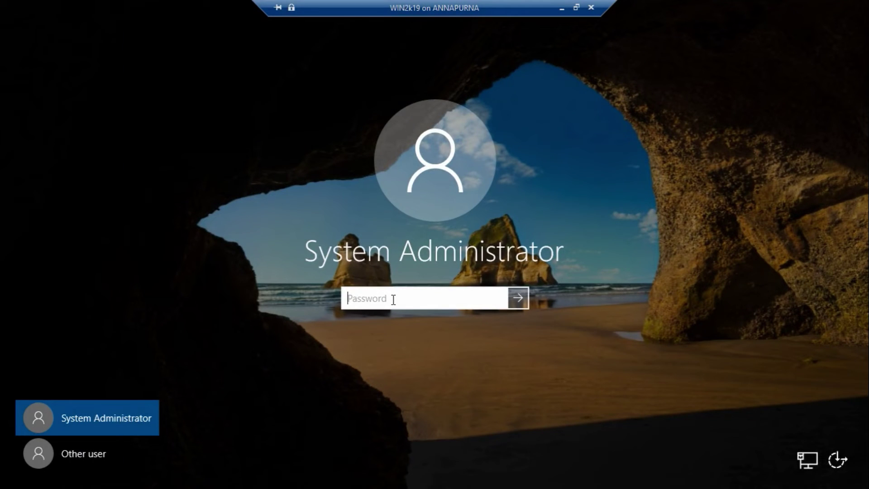
{"action": "type", "text": "••••••••••"}
{"action": "key", "text": "Return"}
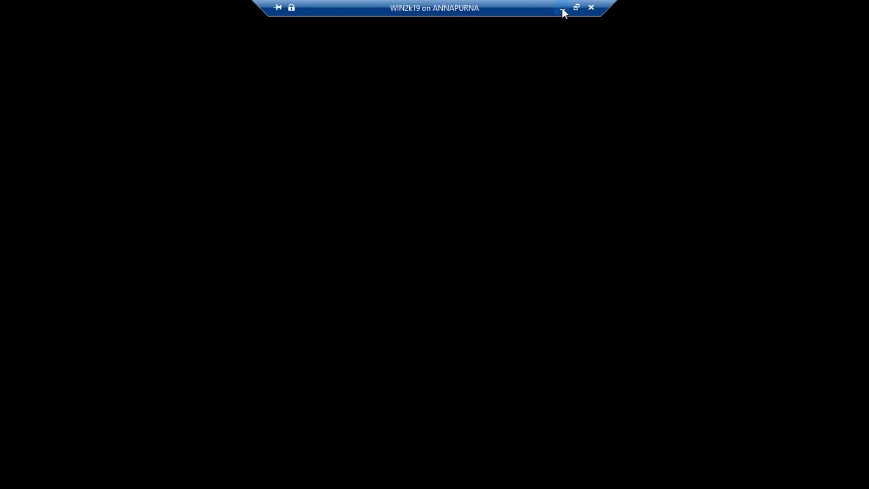
{"action": "left_click", "coordinate": [561, 8]}
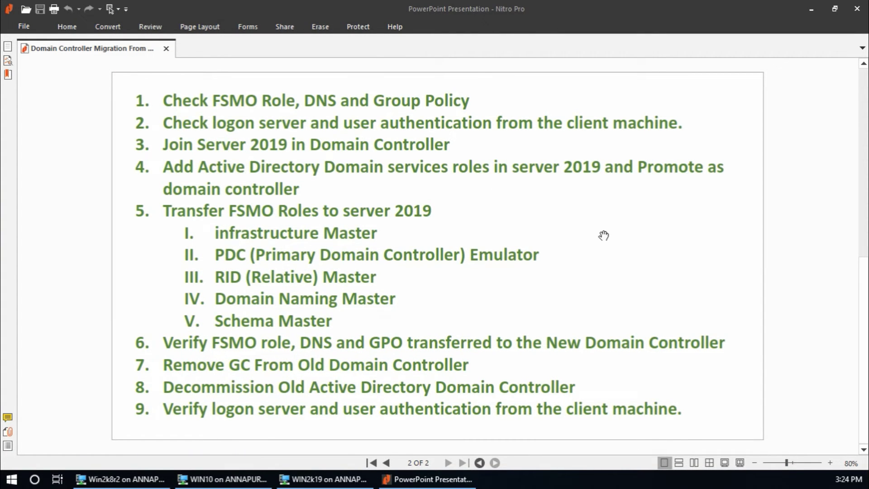
{"action": "left_click", "coordinate": [325, 479]}
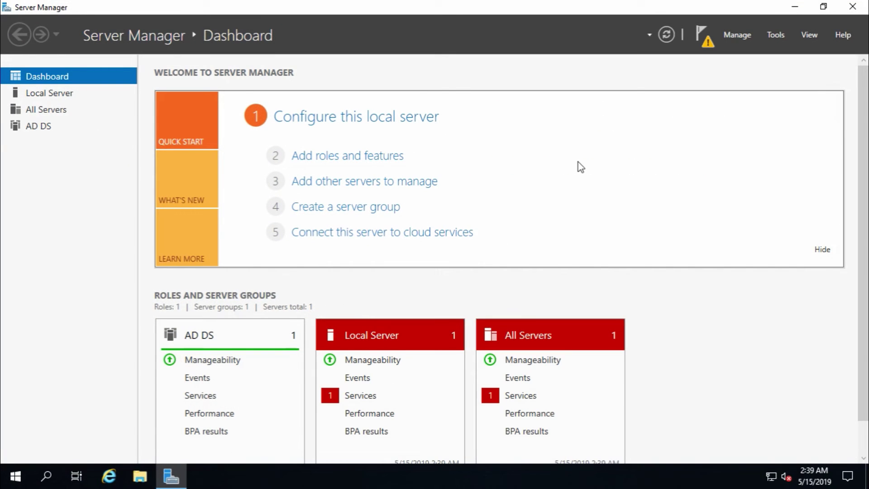
From notifications, launch domain controller promotion, adding a controller to the existing demo.local domain
{"action": "left_click", "coordinate": [709, 48]}
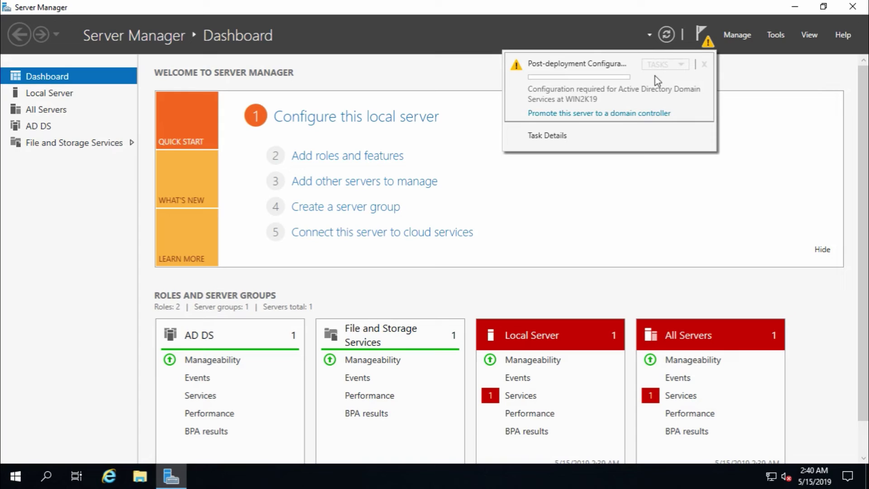
{"action": "left_click", "coordinate": [603, 118]}
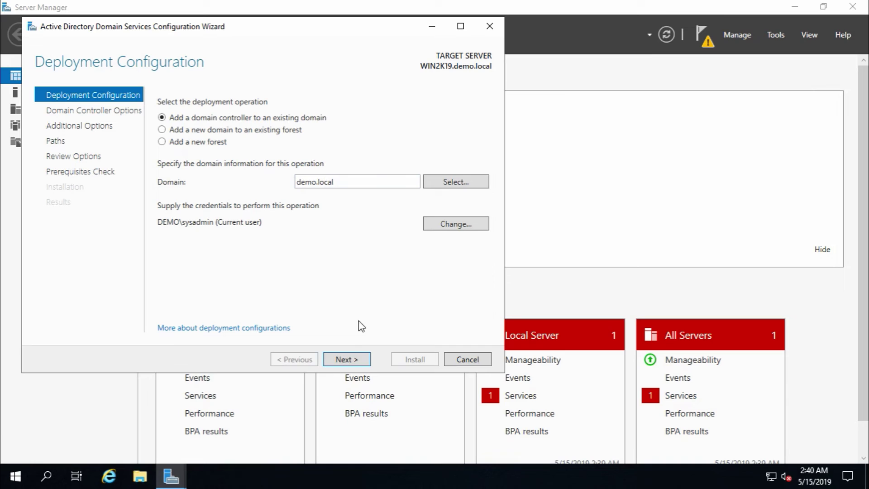
{"action": "left_click", "coordinate": [353, 362]}
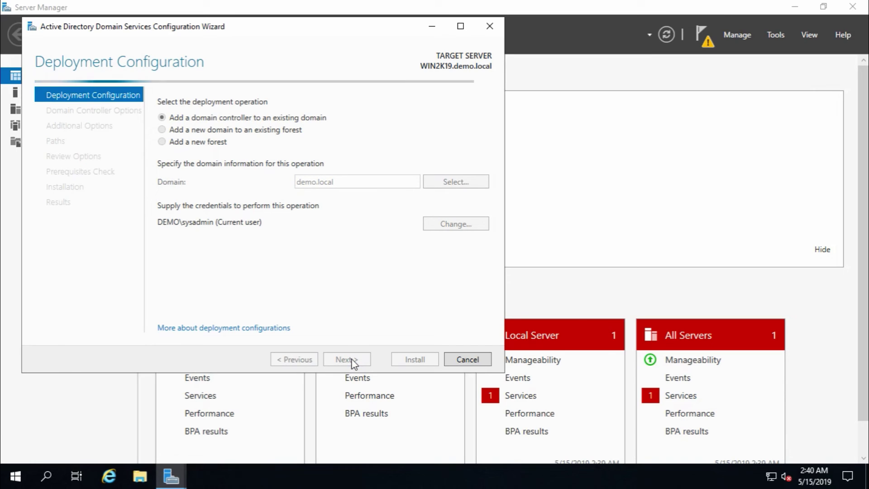